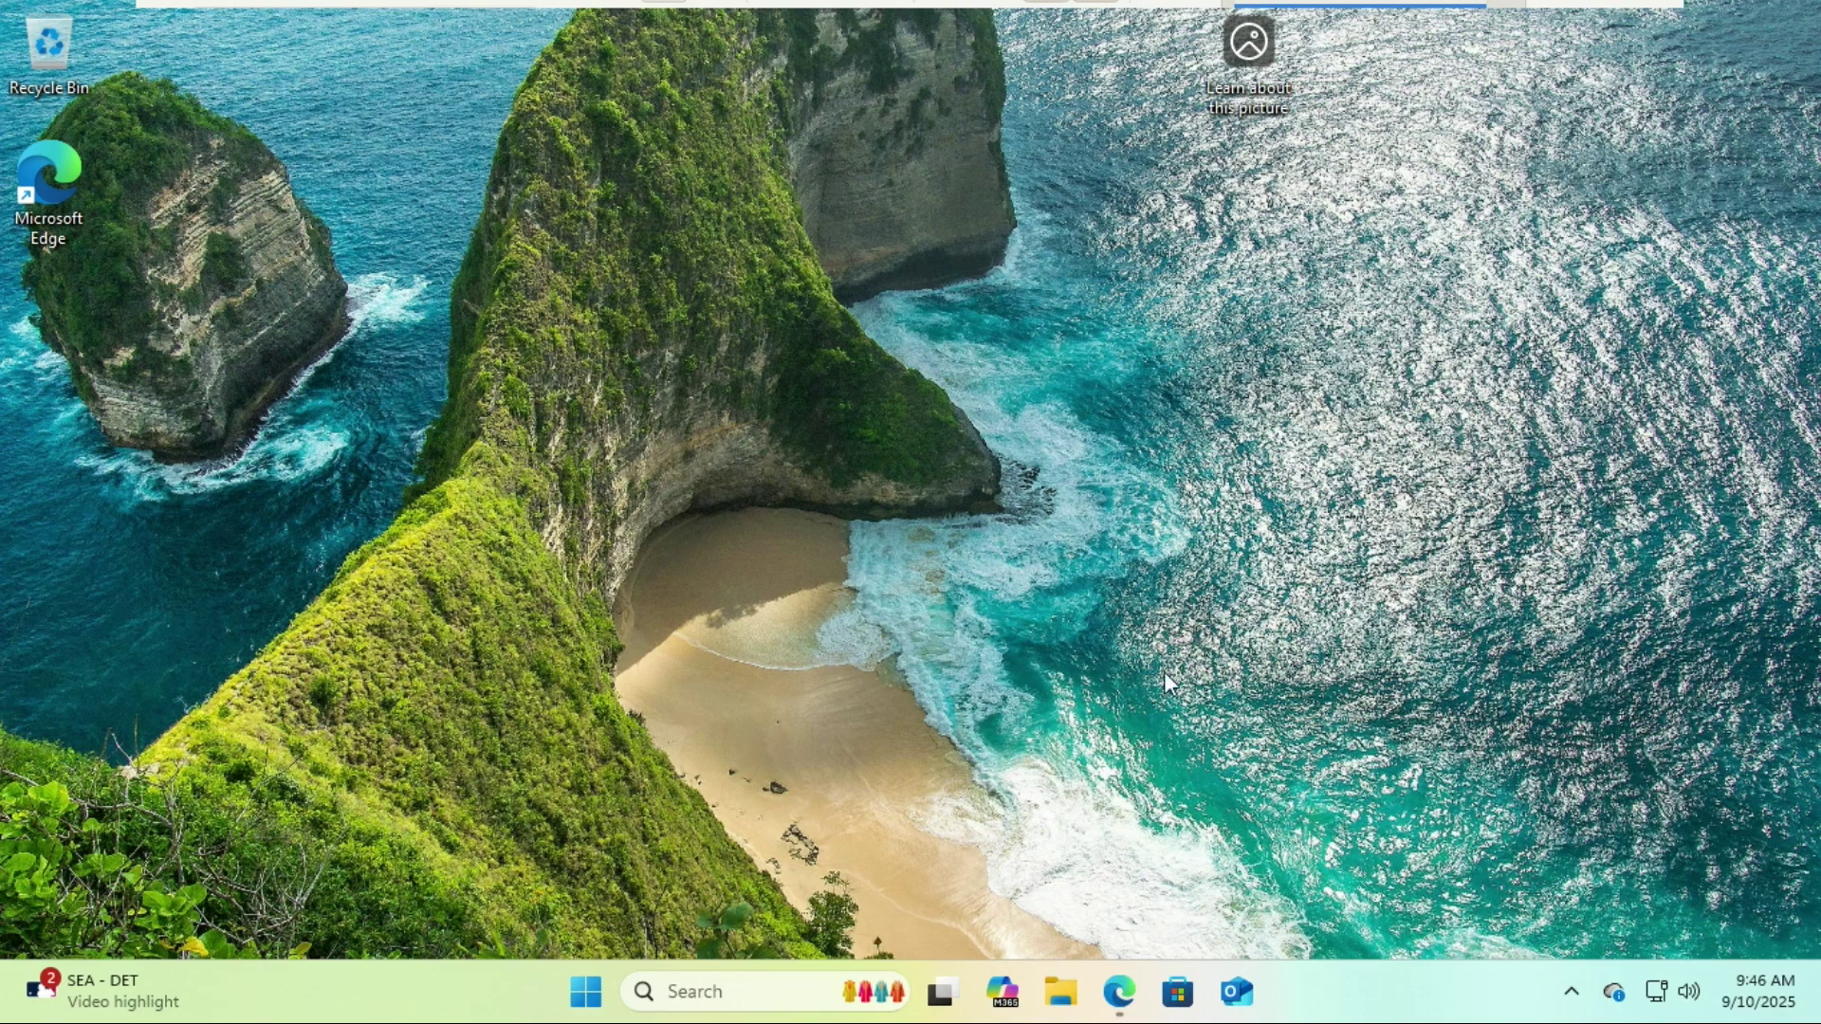
Step: Browse to the Images folder on New Volume (F:), then minimize File Explorer
{"action": "left_click", "coordinate": [1064, 992]}
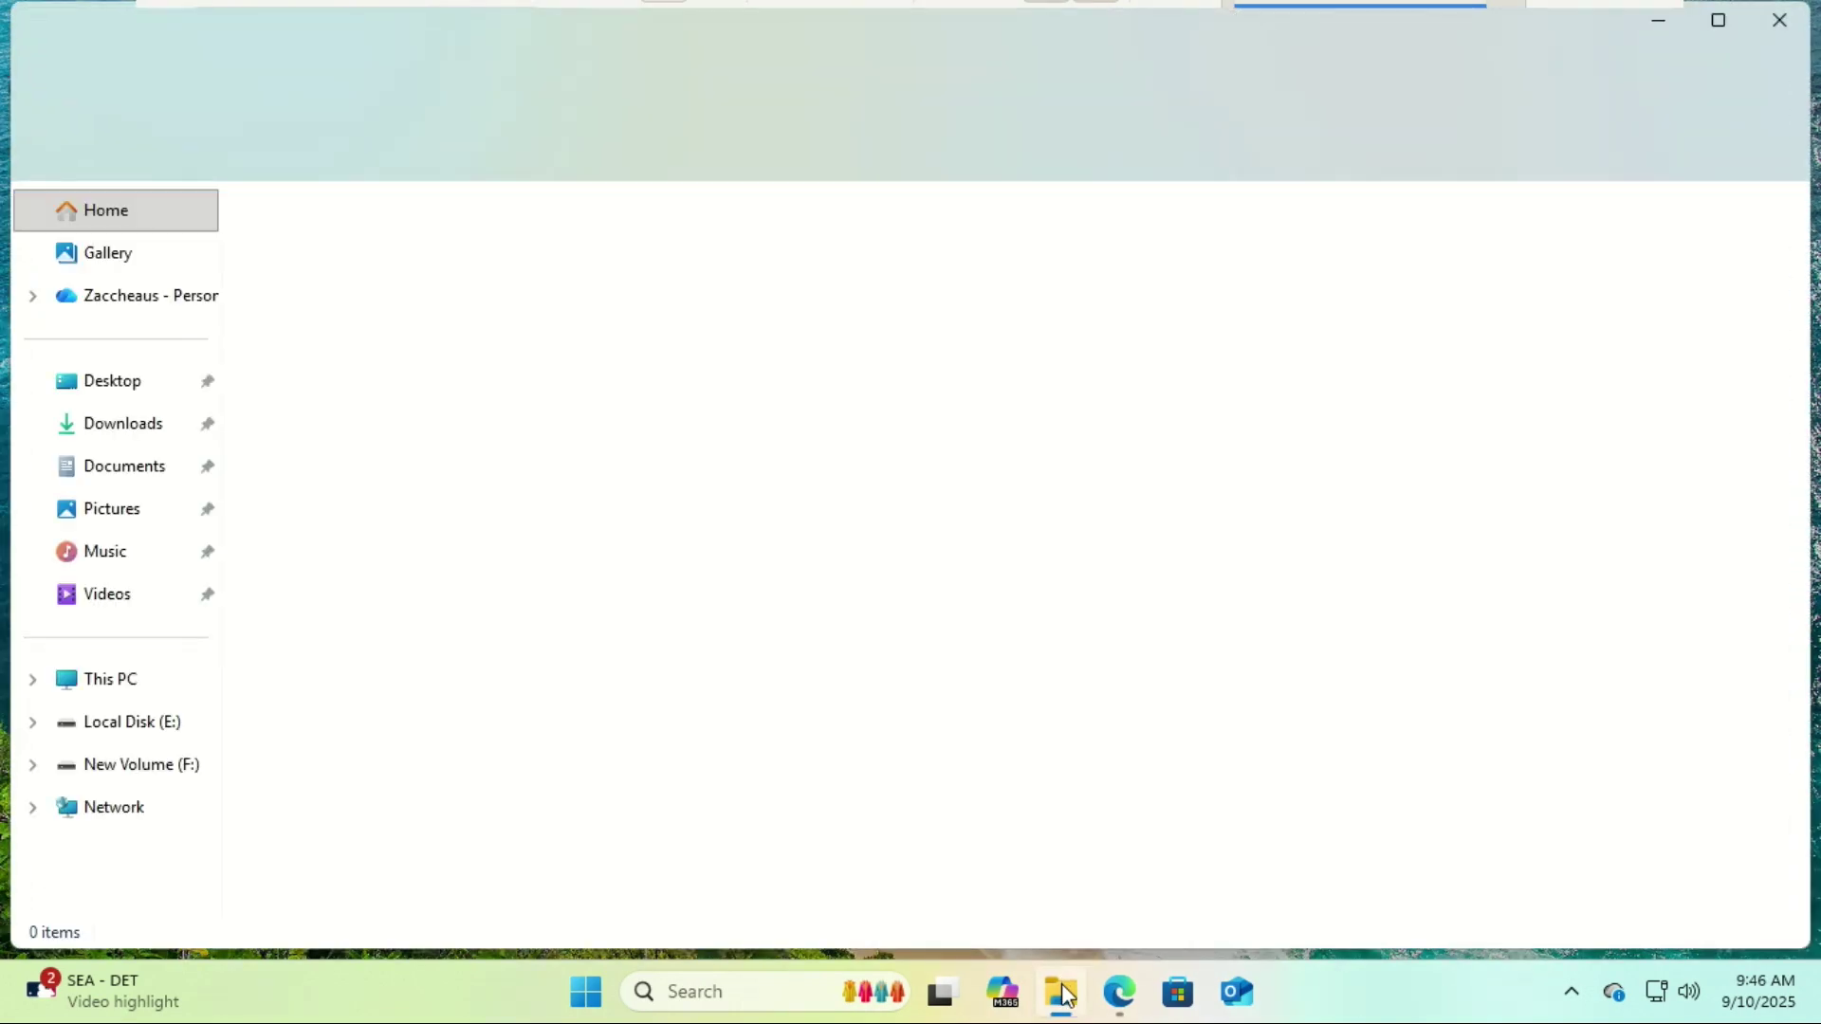
{"action": "left_click", "coordinate": [135, 775]}
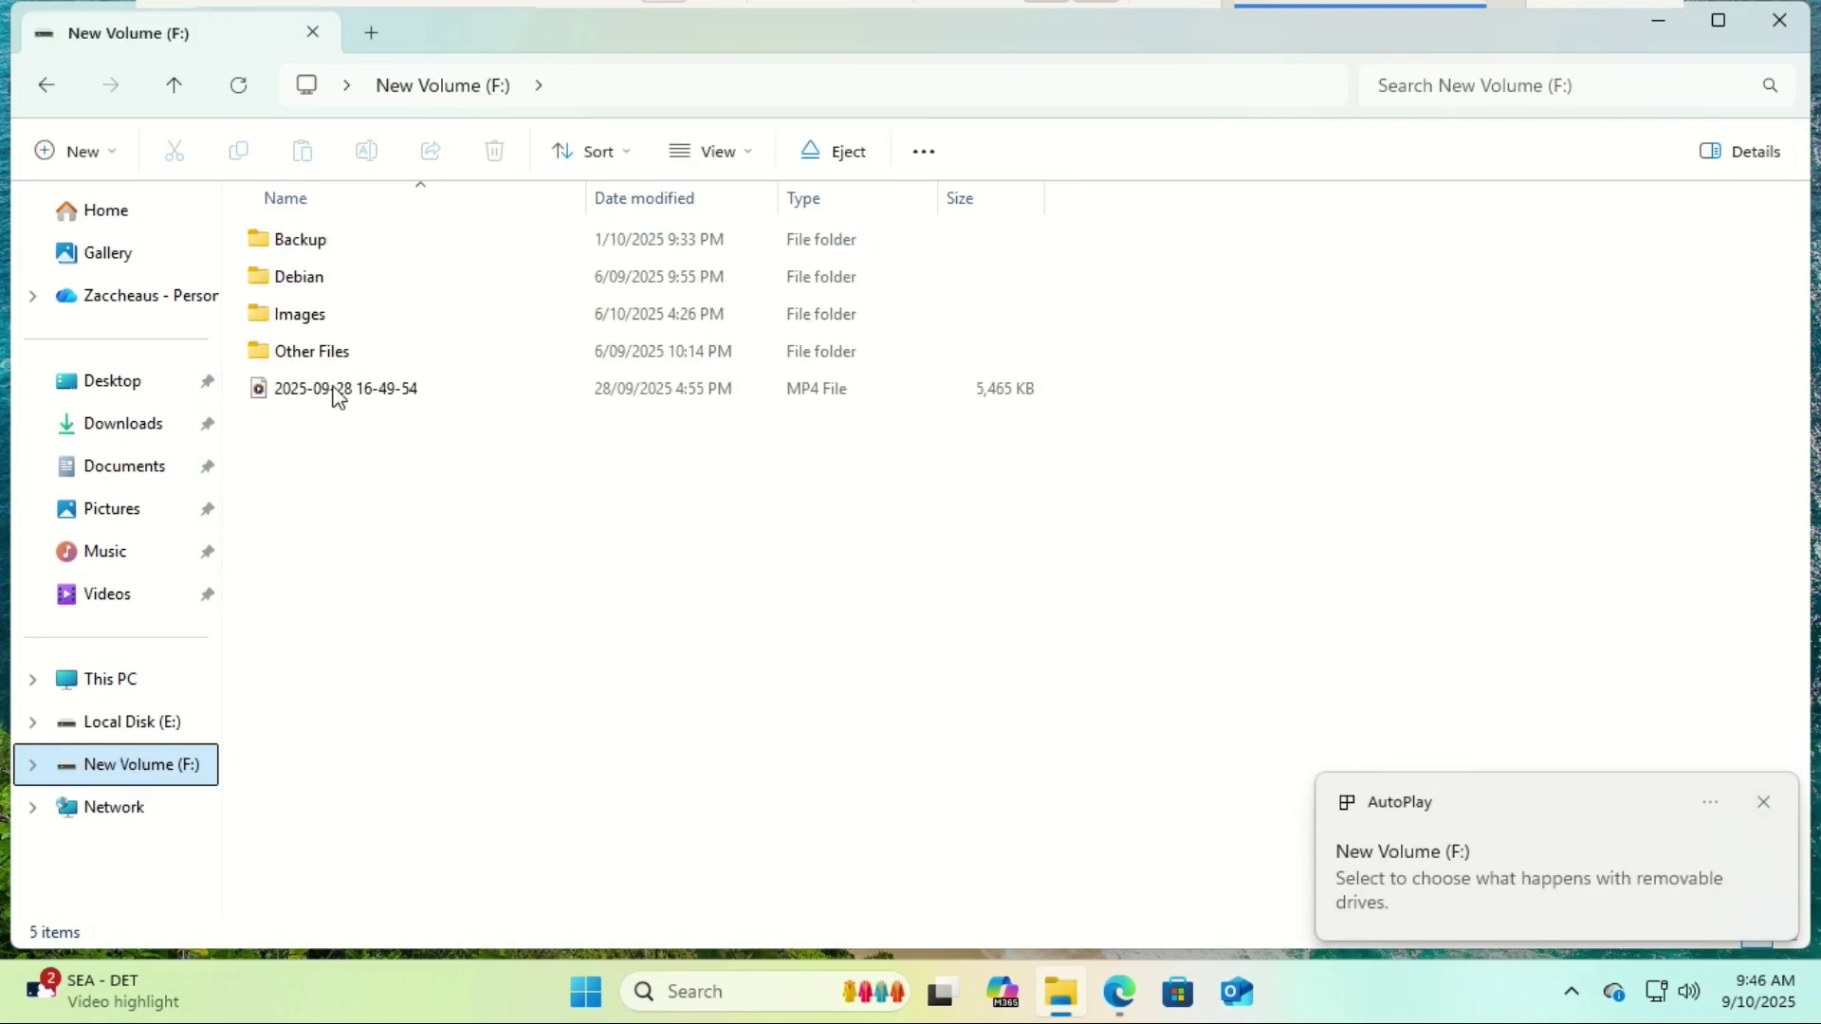
{"action": "double_click", "coordinate": [329, 319]}
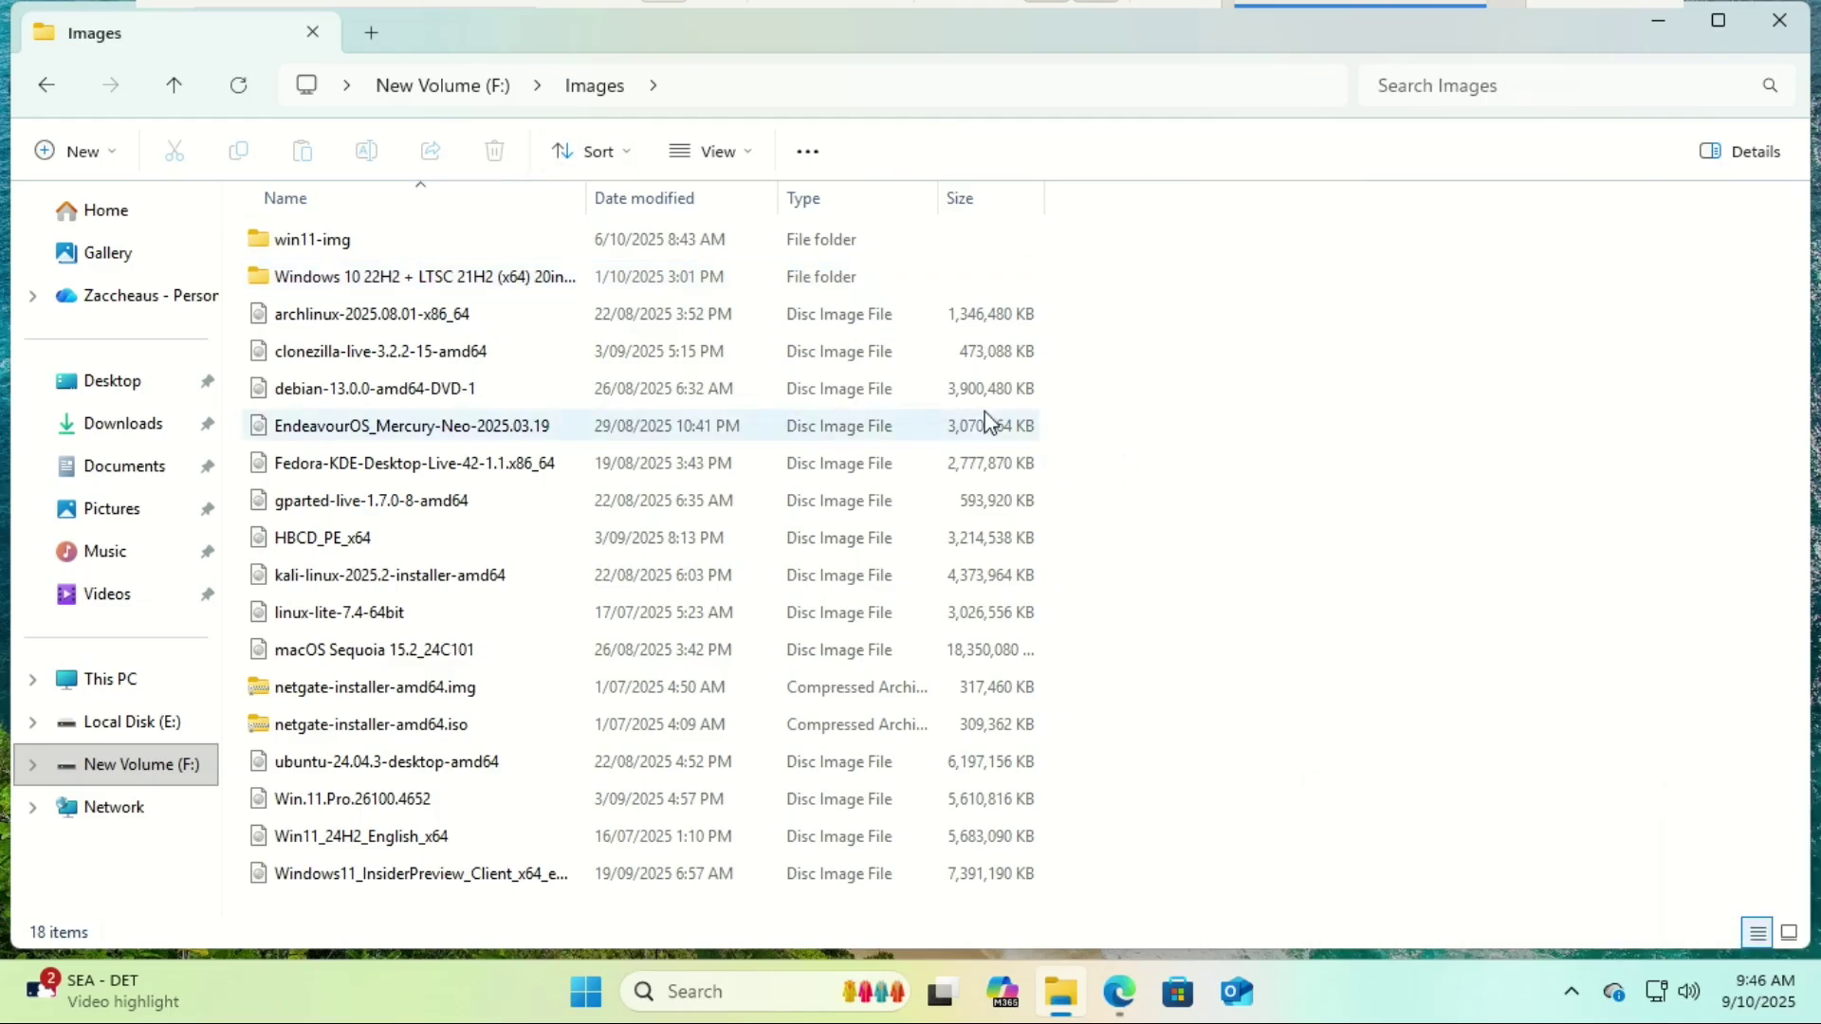
{"action": "left_click_drag", "start_coordinate": [1660, 15], "coordinate": [1652, 54]}
{"action": "left_click", "coordinate": [1628, 65]}
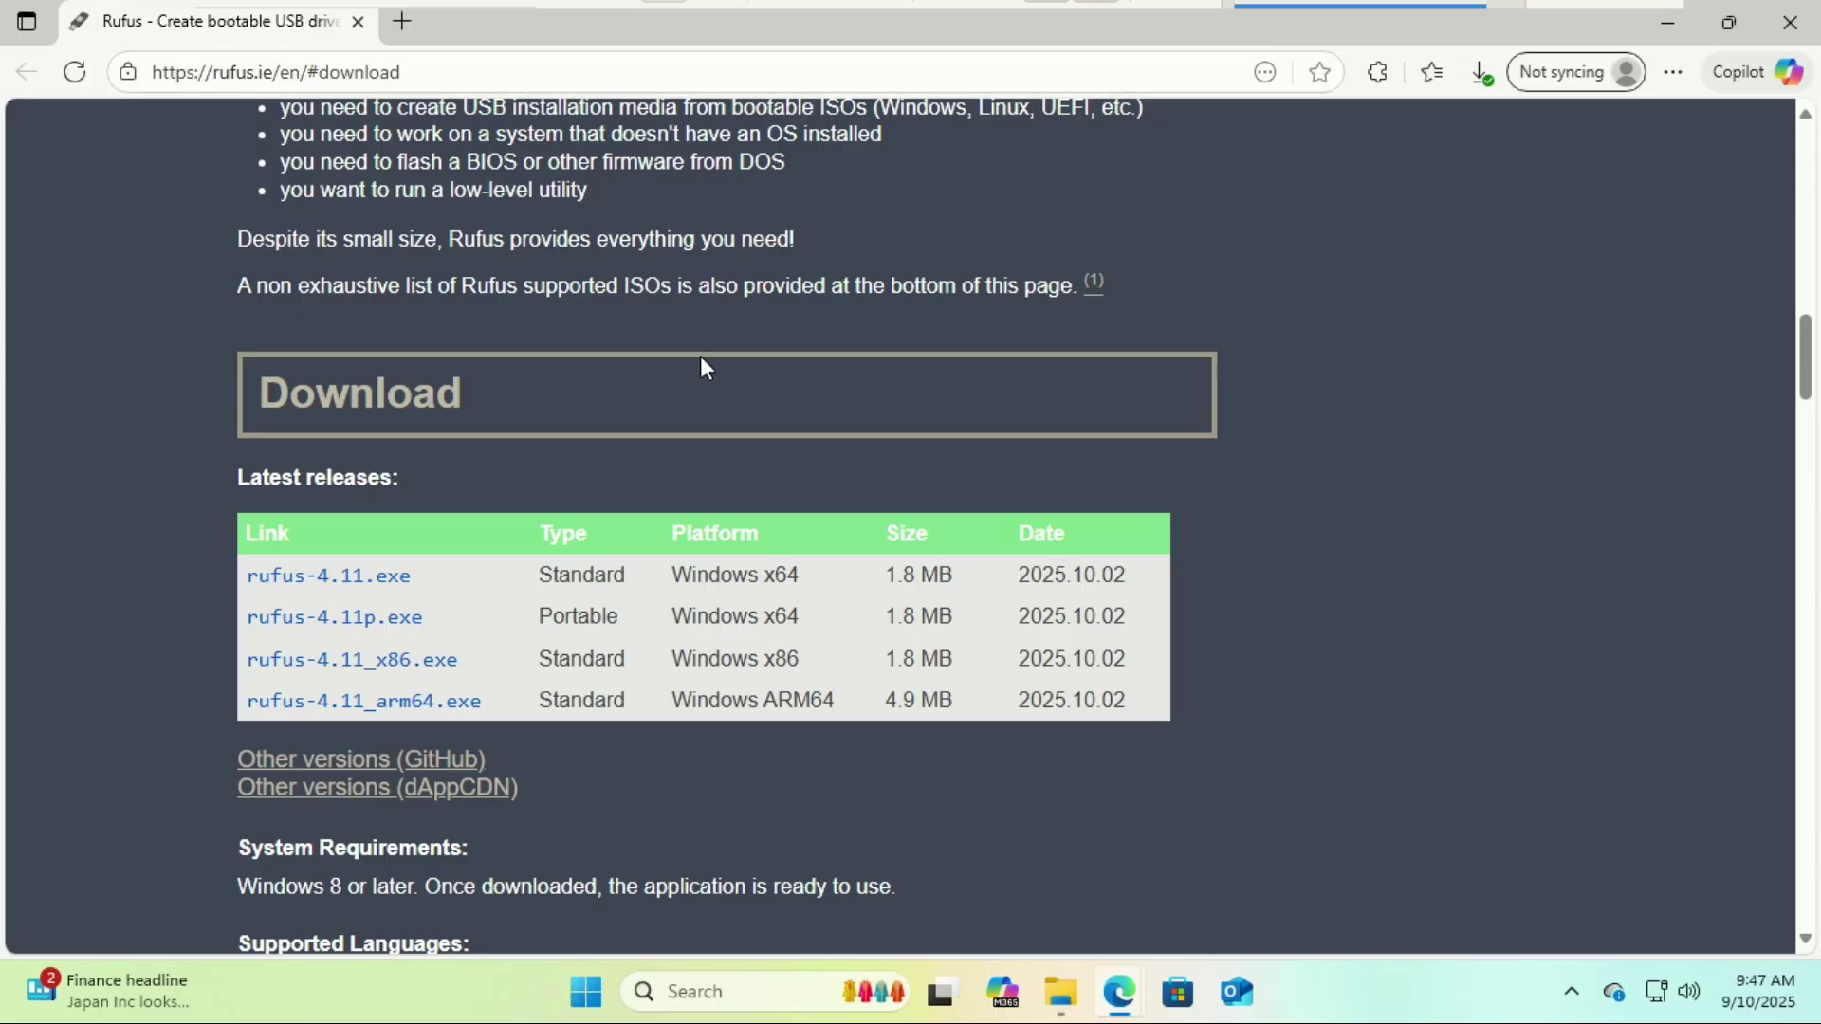
Step: Download Rufus 4.11 for Windows x64 and show rufus-4.11.exe in Downloads
{"action": "left_click", "coordinate": [378, 576]}
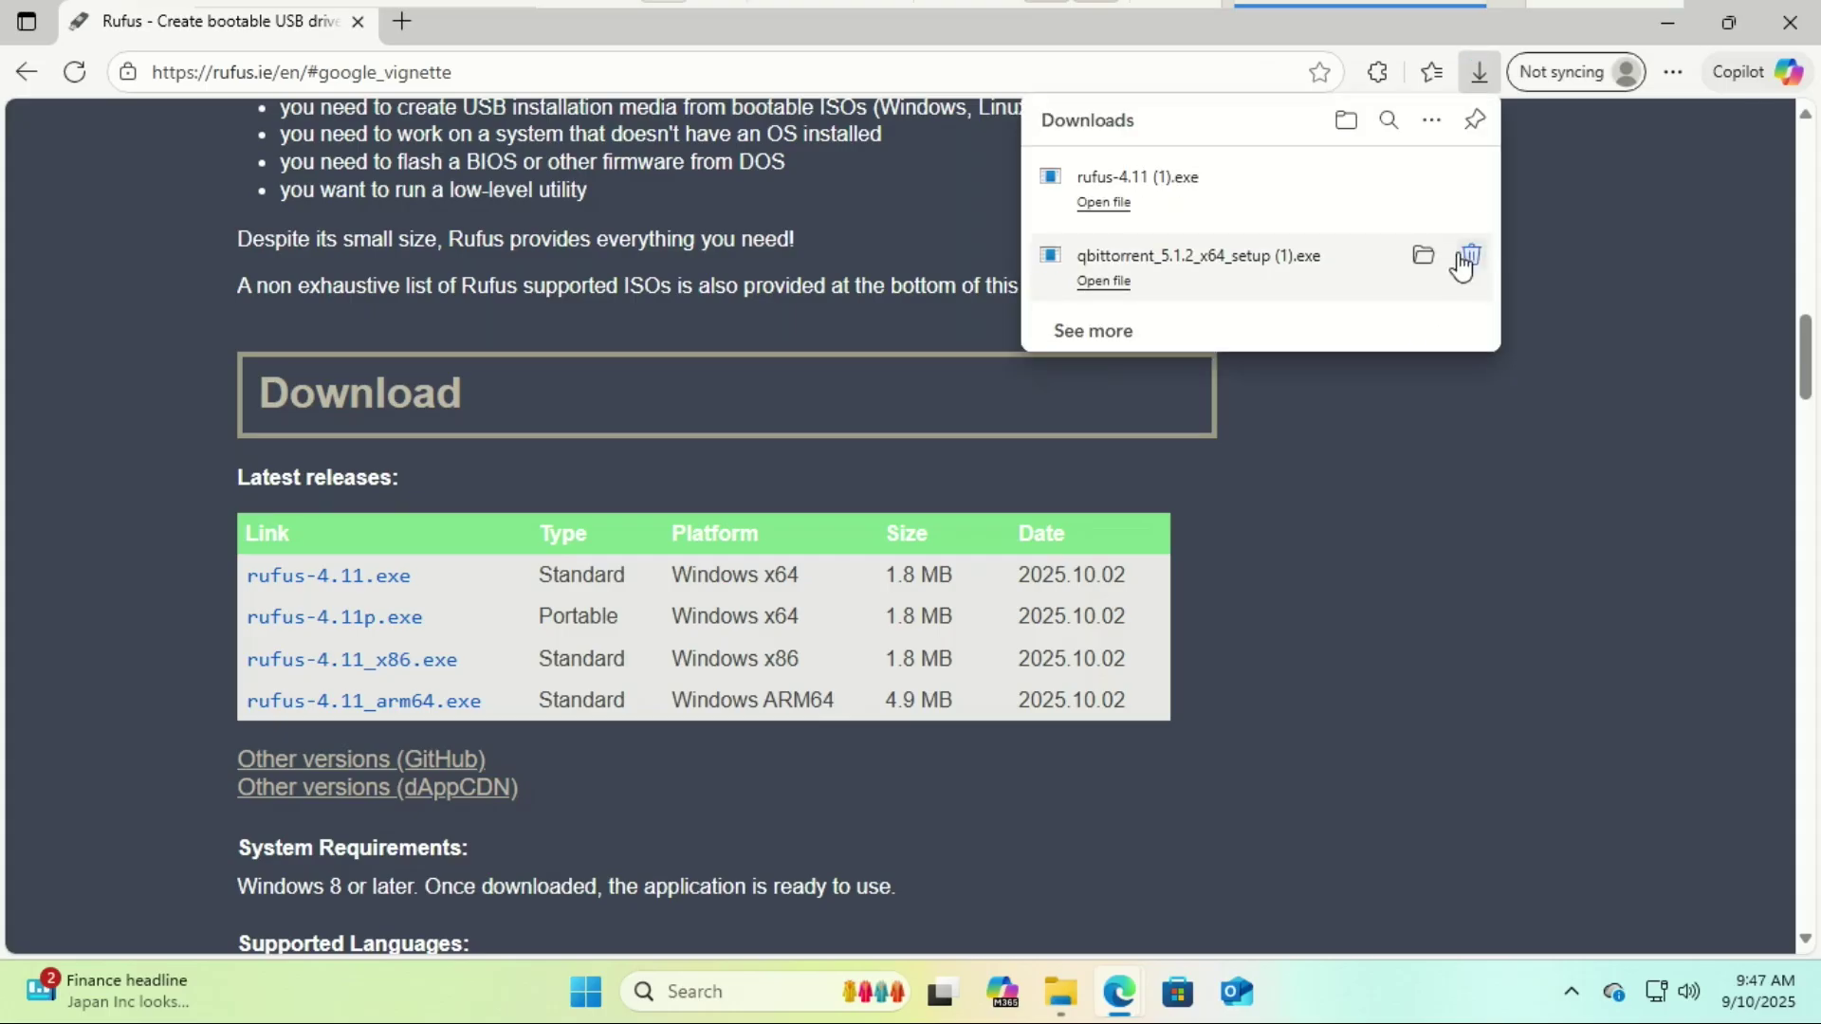
{"action": "left_click", "coordinate": [1423, 254]}
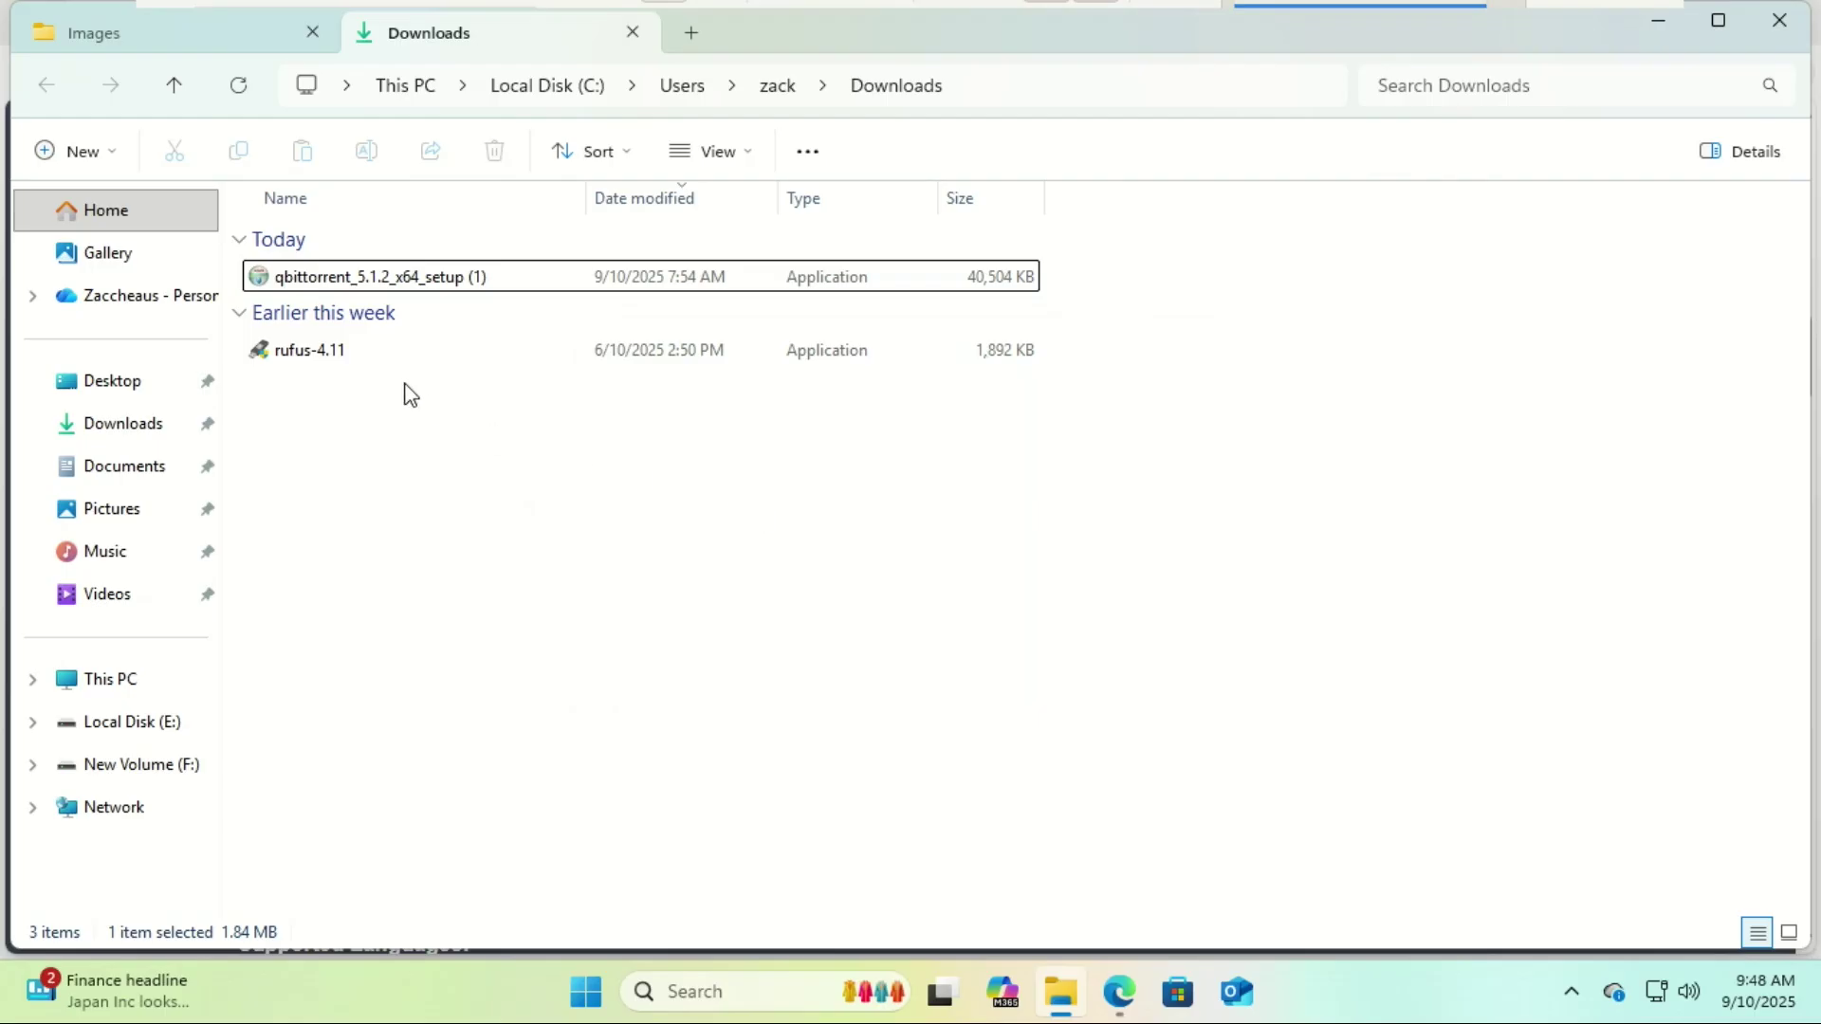
Step: Launch rufus-4.11 from Downloads, approving the administrator permission prompt
{"action": "double_click", "coordinate": [318, 358]}
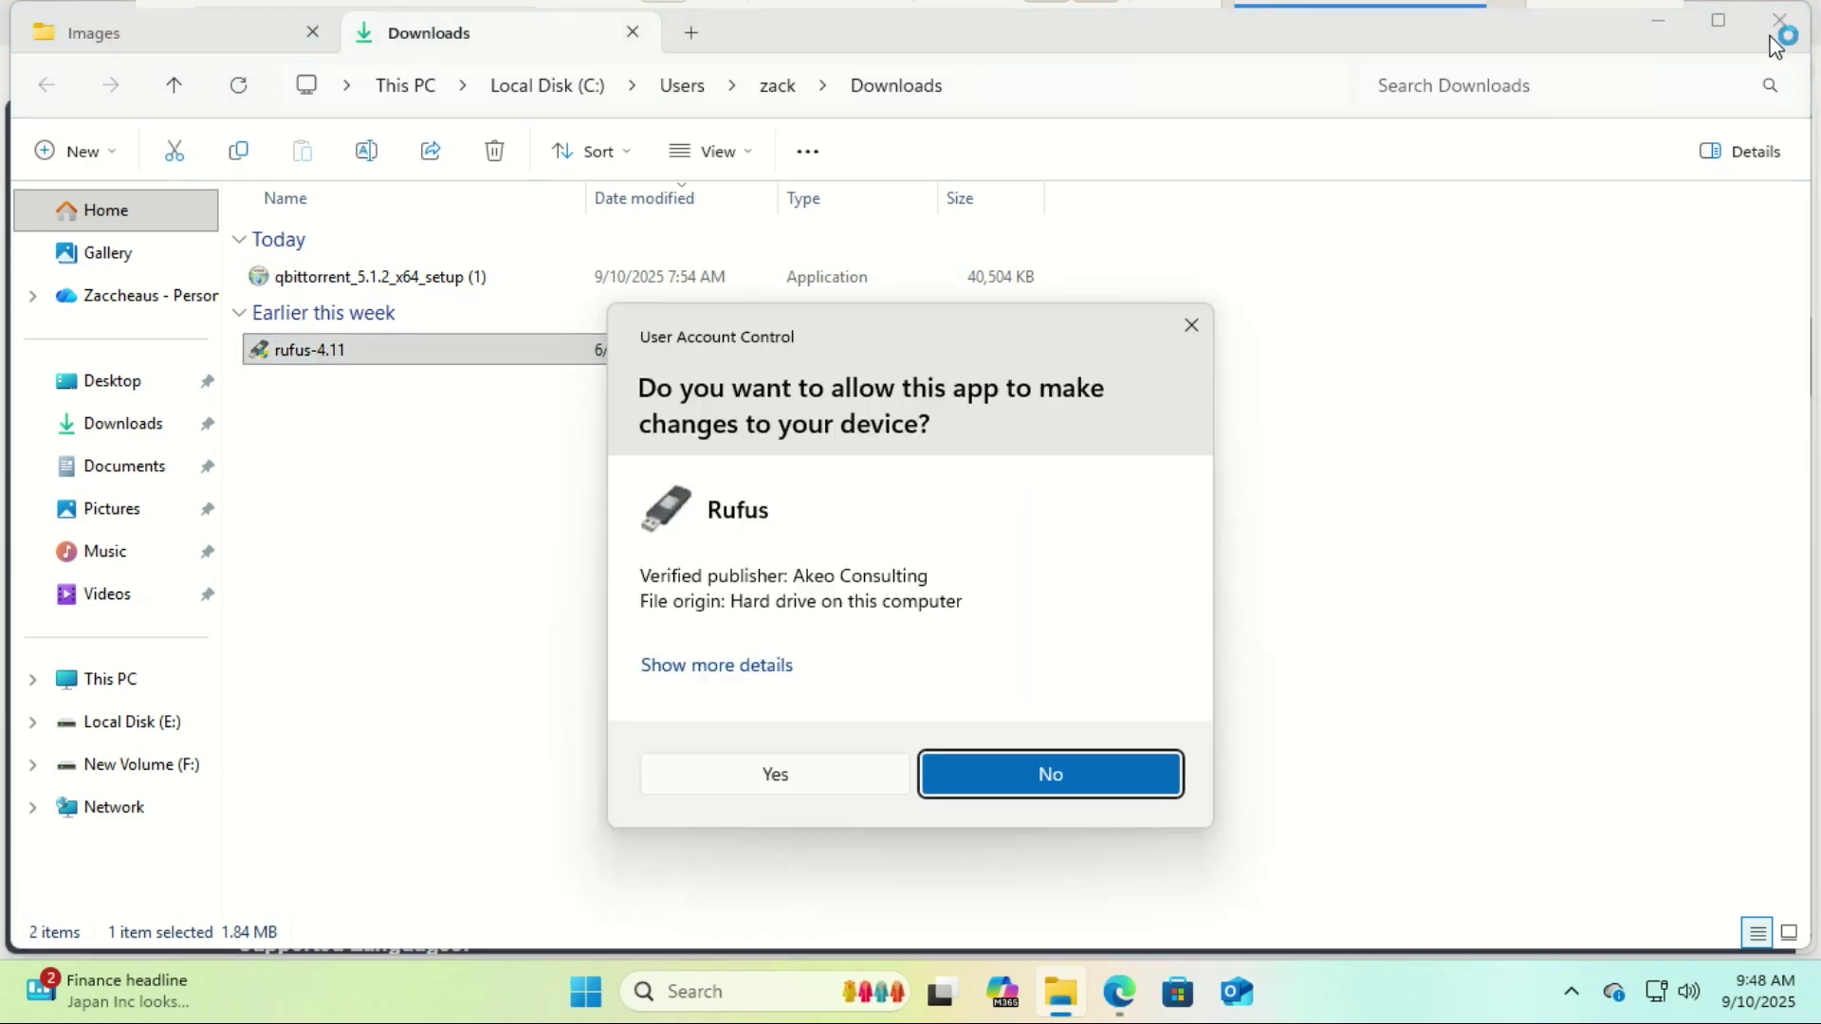
{"action": "left_click", "coordinate": [787, 780]}
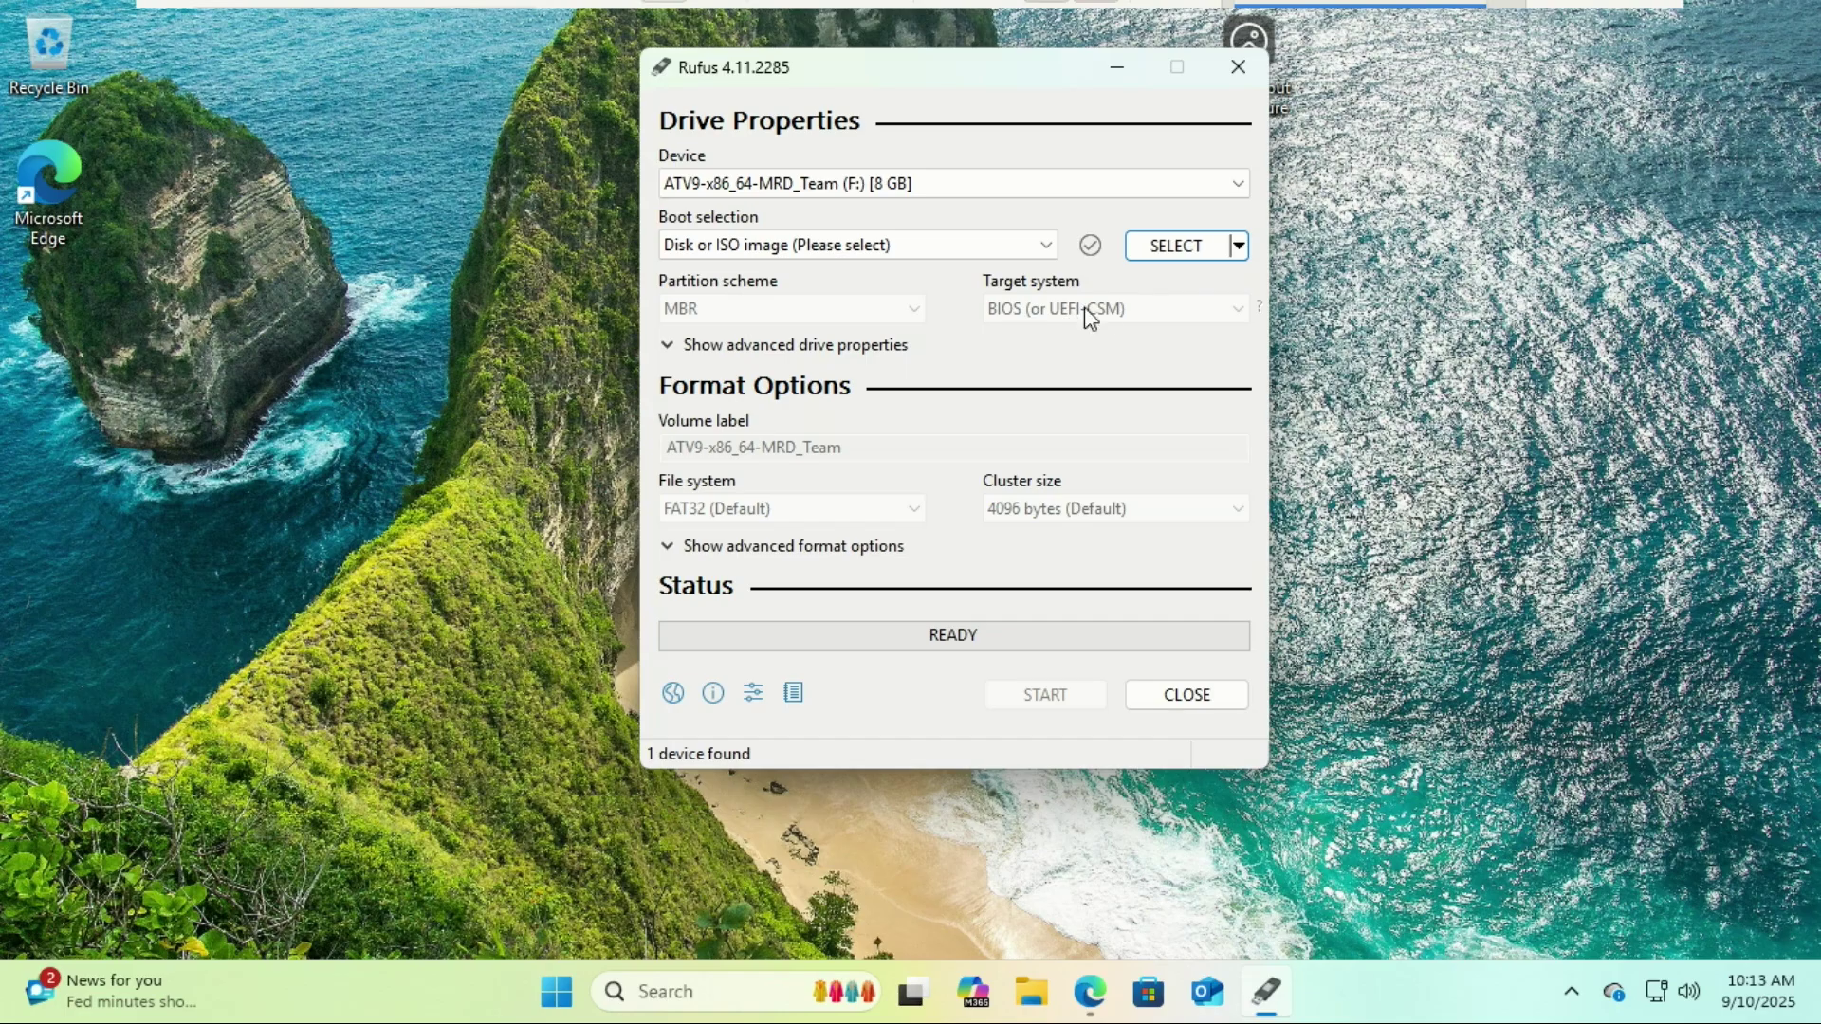
Step: Load Windows11-25H2.iso in Rufus for drive F: and start writing
{"action": "left_click", "coordinate": [1170, 250]}
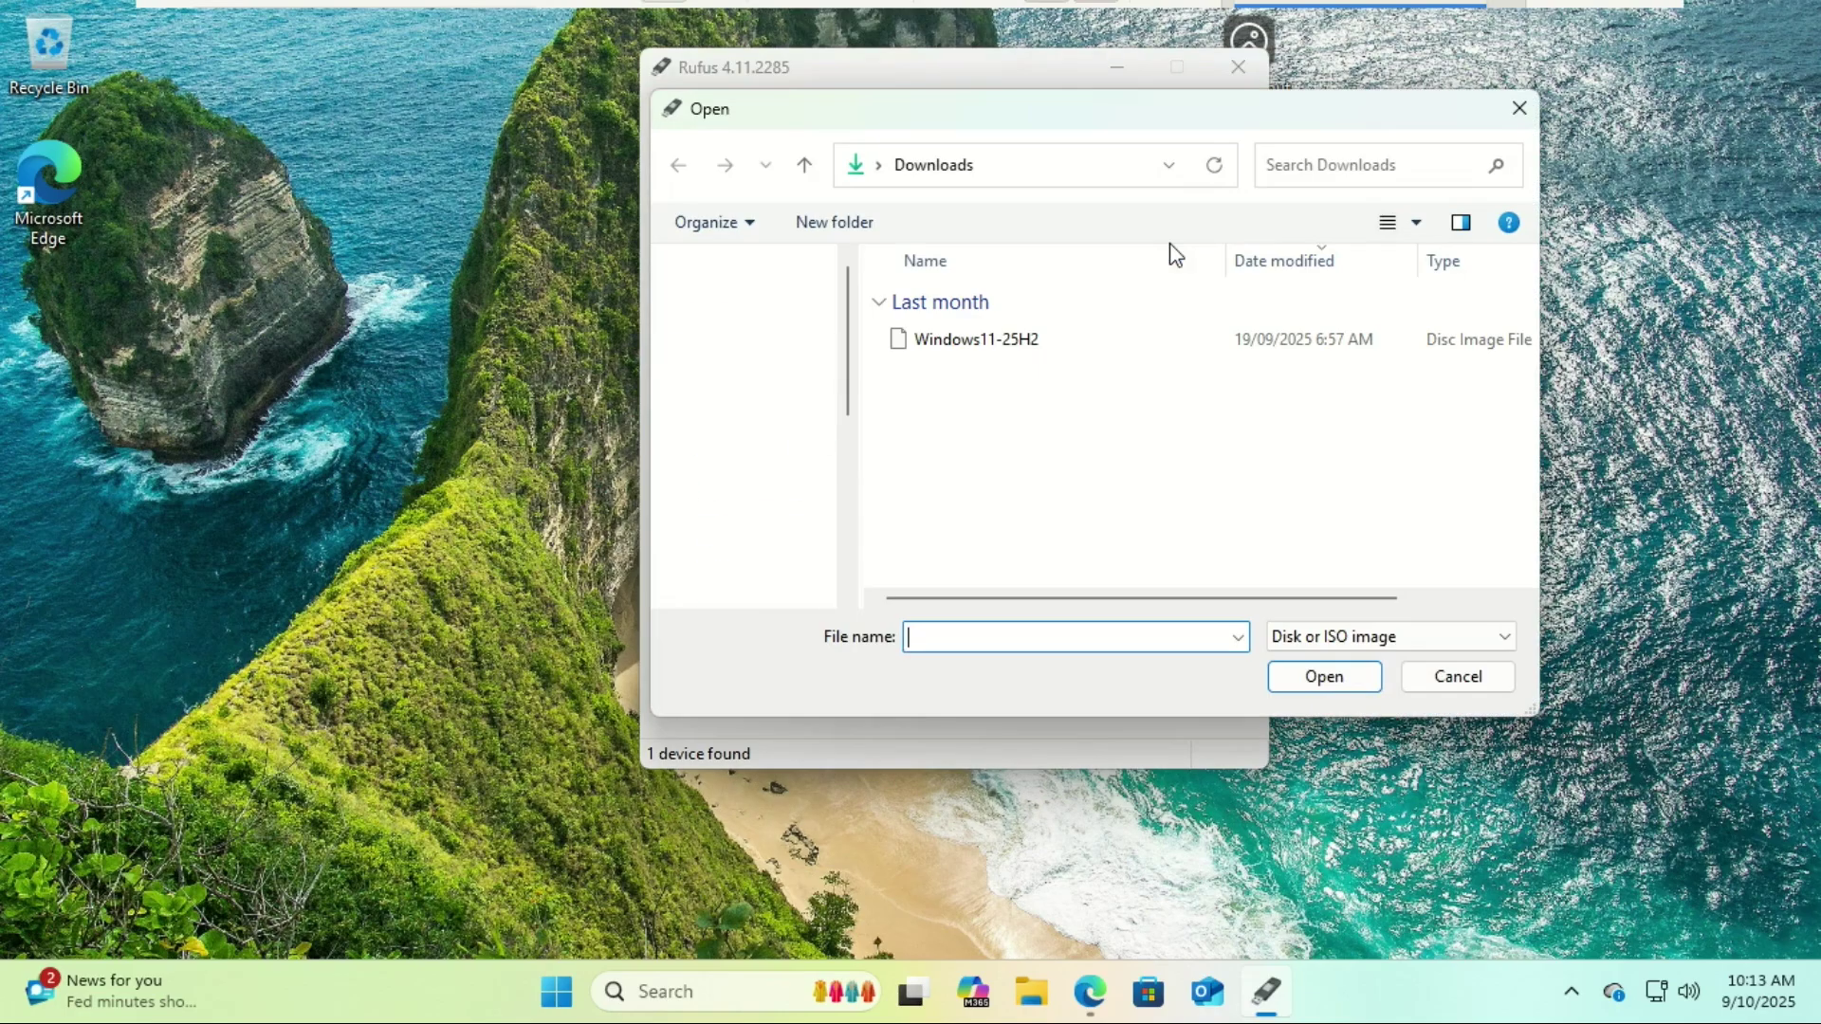
{"action": "double_click", "coordinate": [989, 341]}
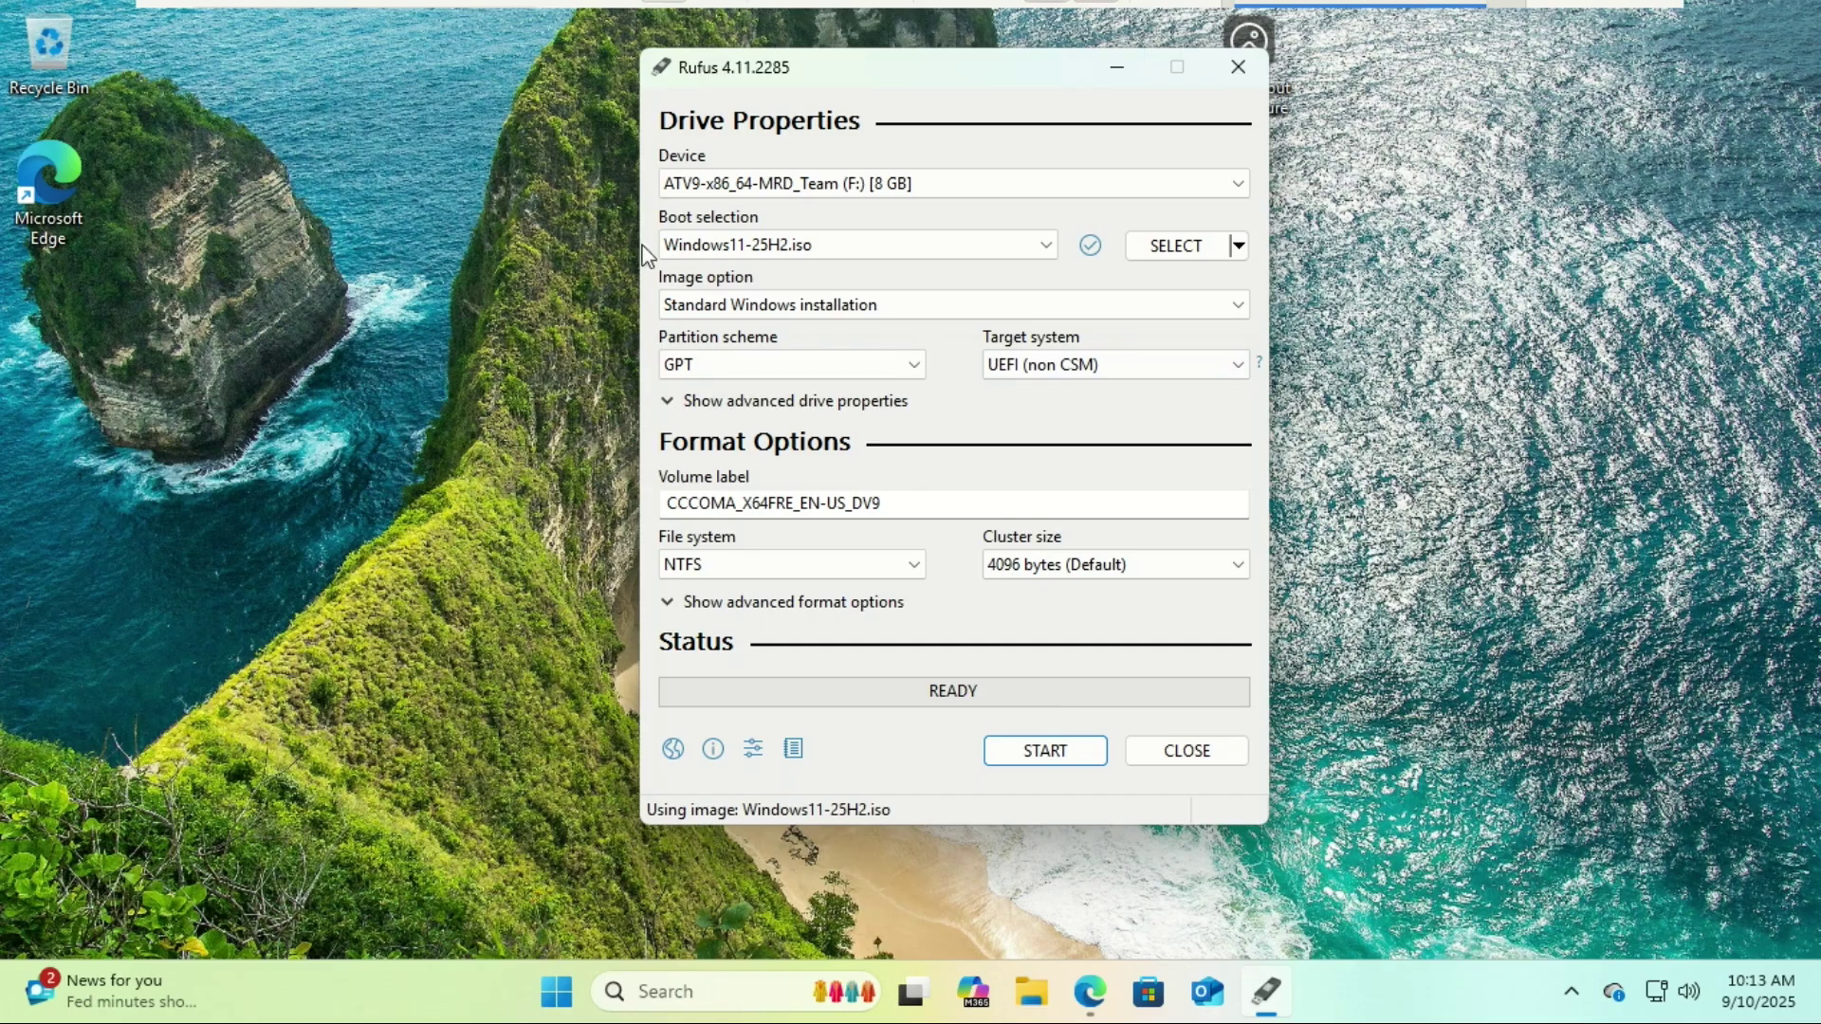
{"action": "left_click", "coordinate": [1035, 759]}
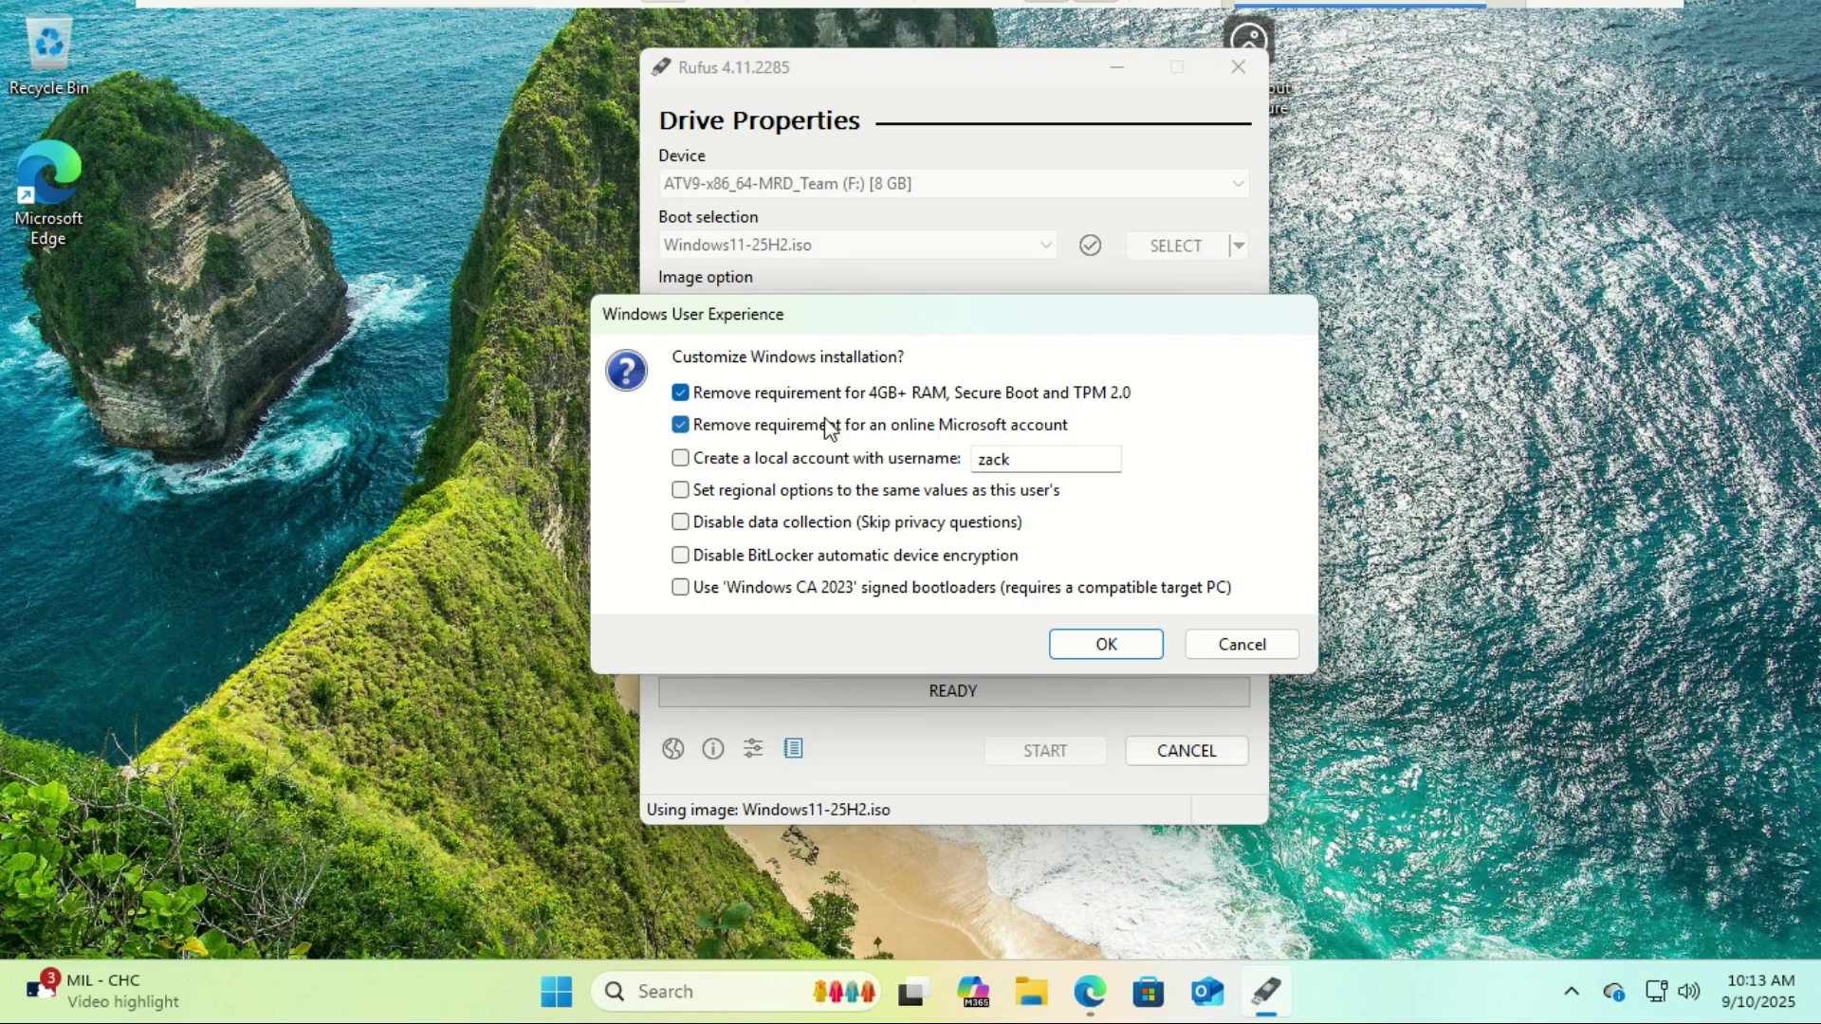
Step: Enable the RAM/Secure Boot/TPM bypass, online-account bypass and local account creation
{"action": "left_click", "coordinate": [680, 394]}
{"action": "left_click", "coordinate": [679, 425]}
{"action": "left_click", "coordinate": [681, 393]}
{"action": "left_click", "coordinate": [679, 424]}
{"action": "left_click", "coordinate": [682, 458]}
{"action": "left_click", "coordinate": [1107, 648]}
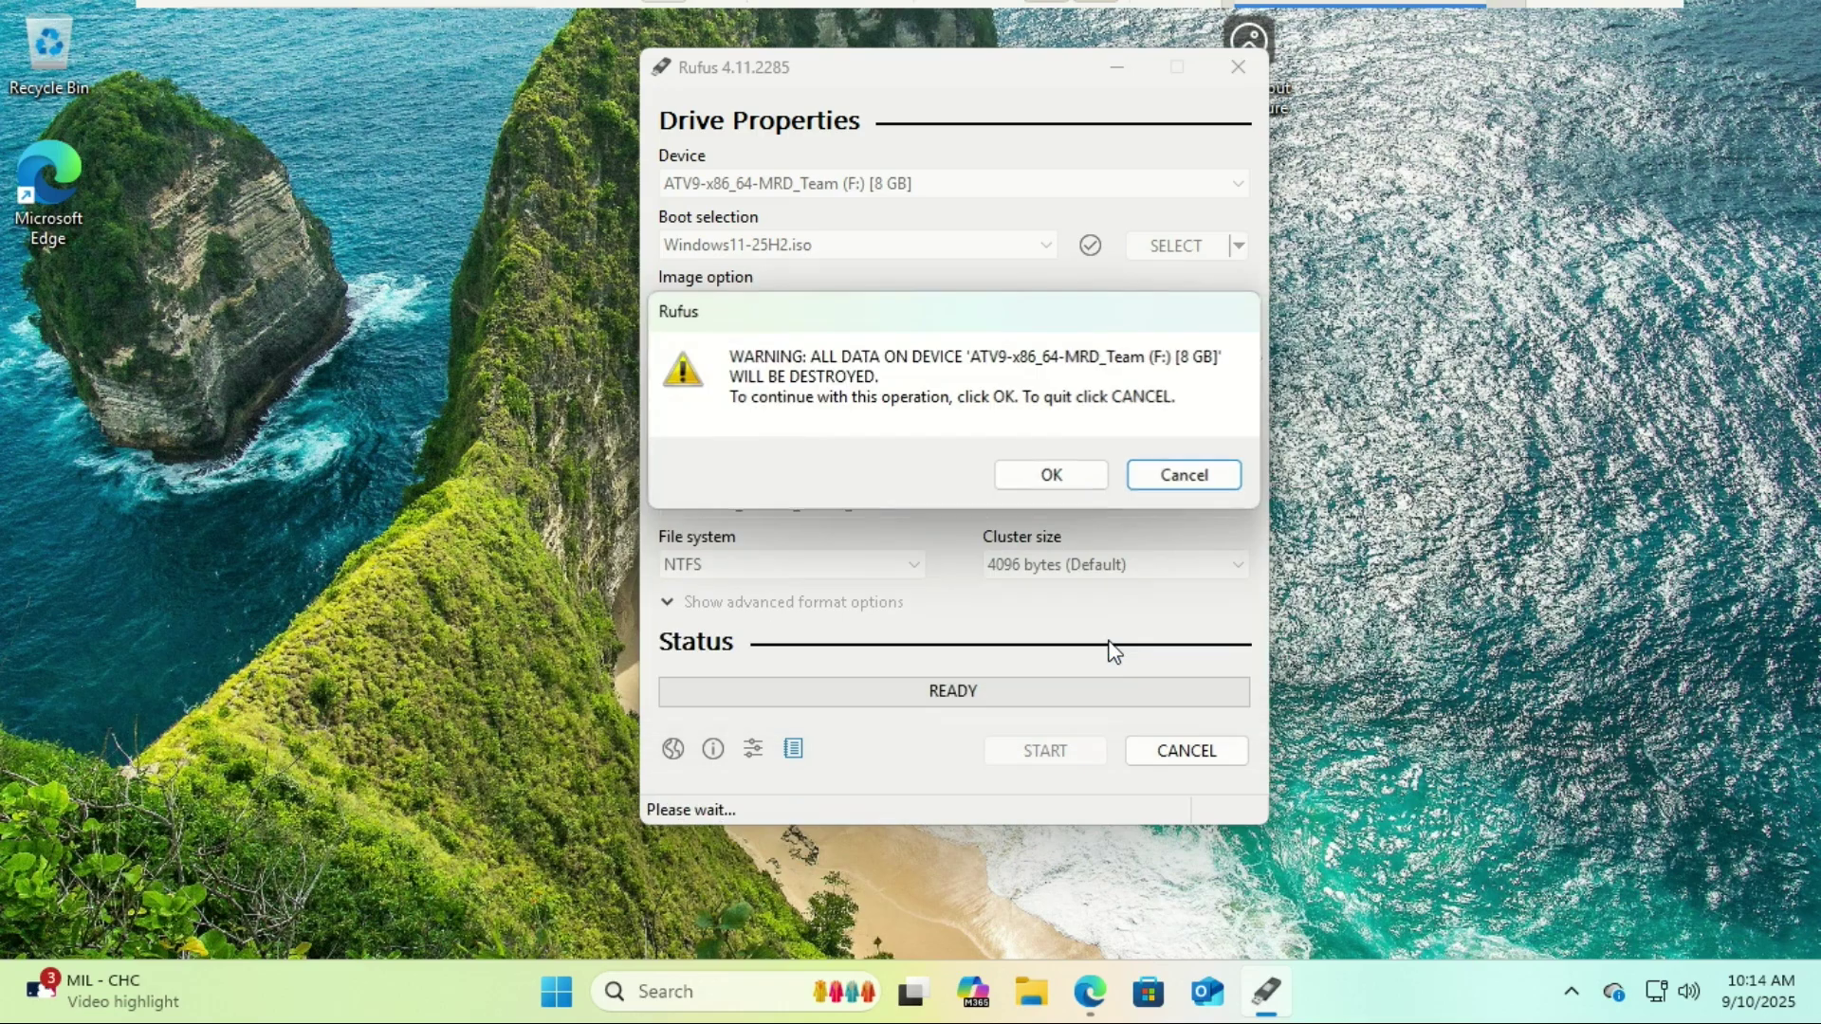
Step: Accept erasing drive F:, let the image write to READY, then close Rufus
{"action": "left_click", "coordinate": [1056, 481]}
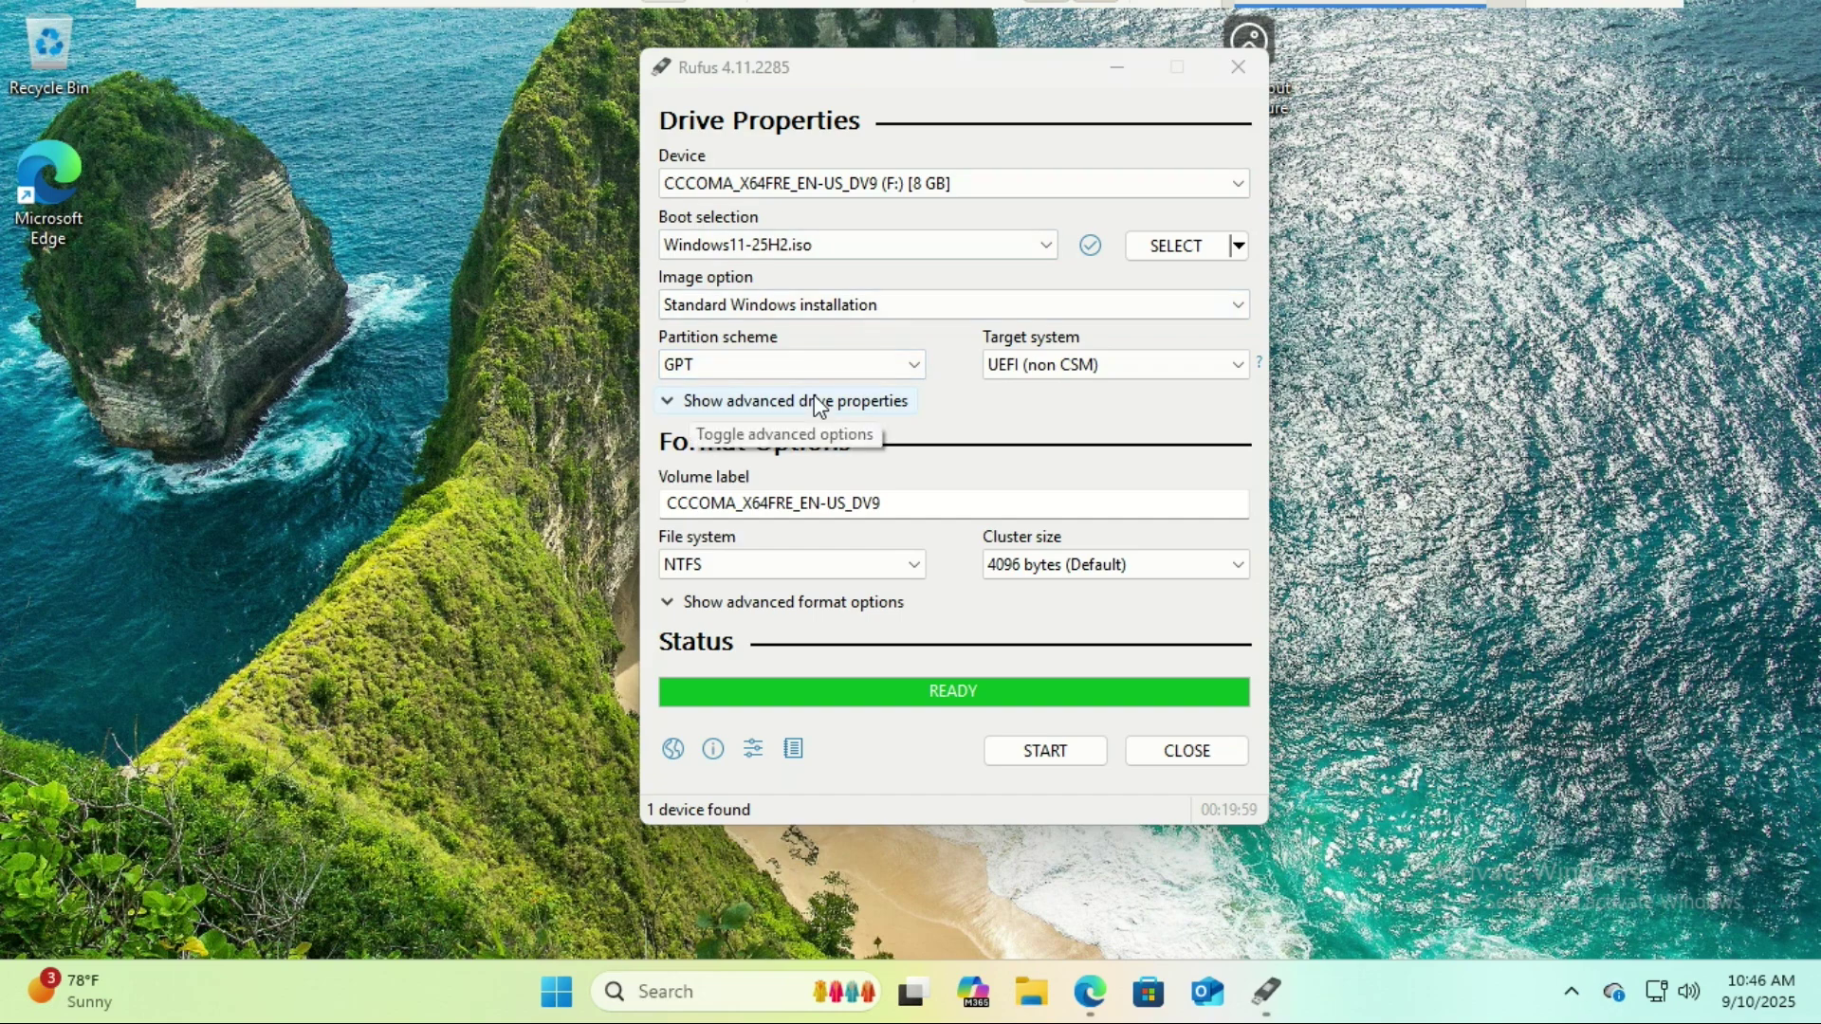
{"action": "left_click", "coordinate": [1179, 751]}
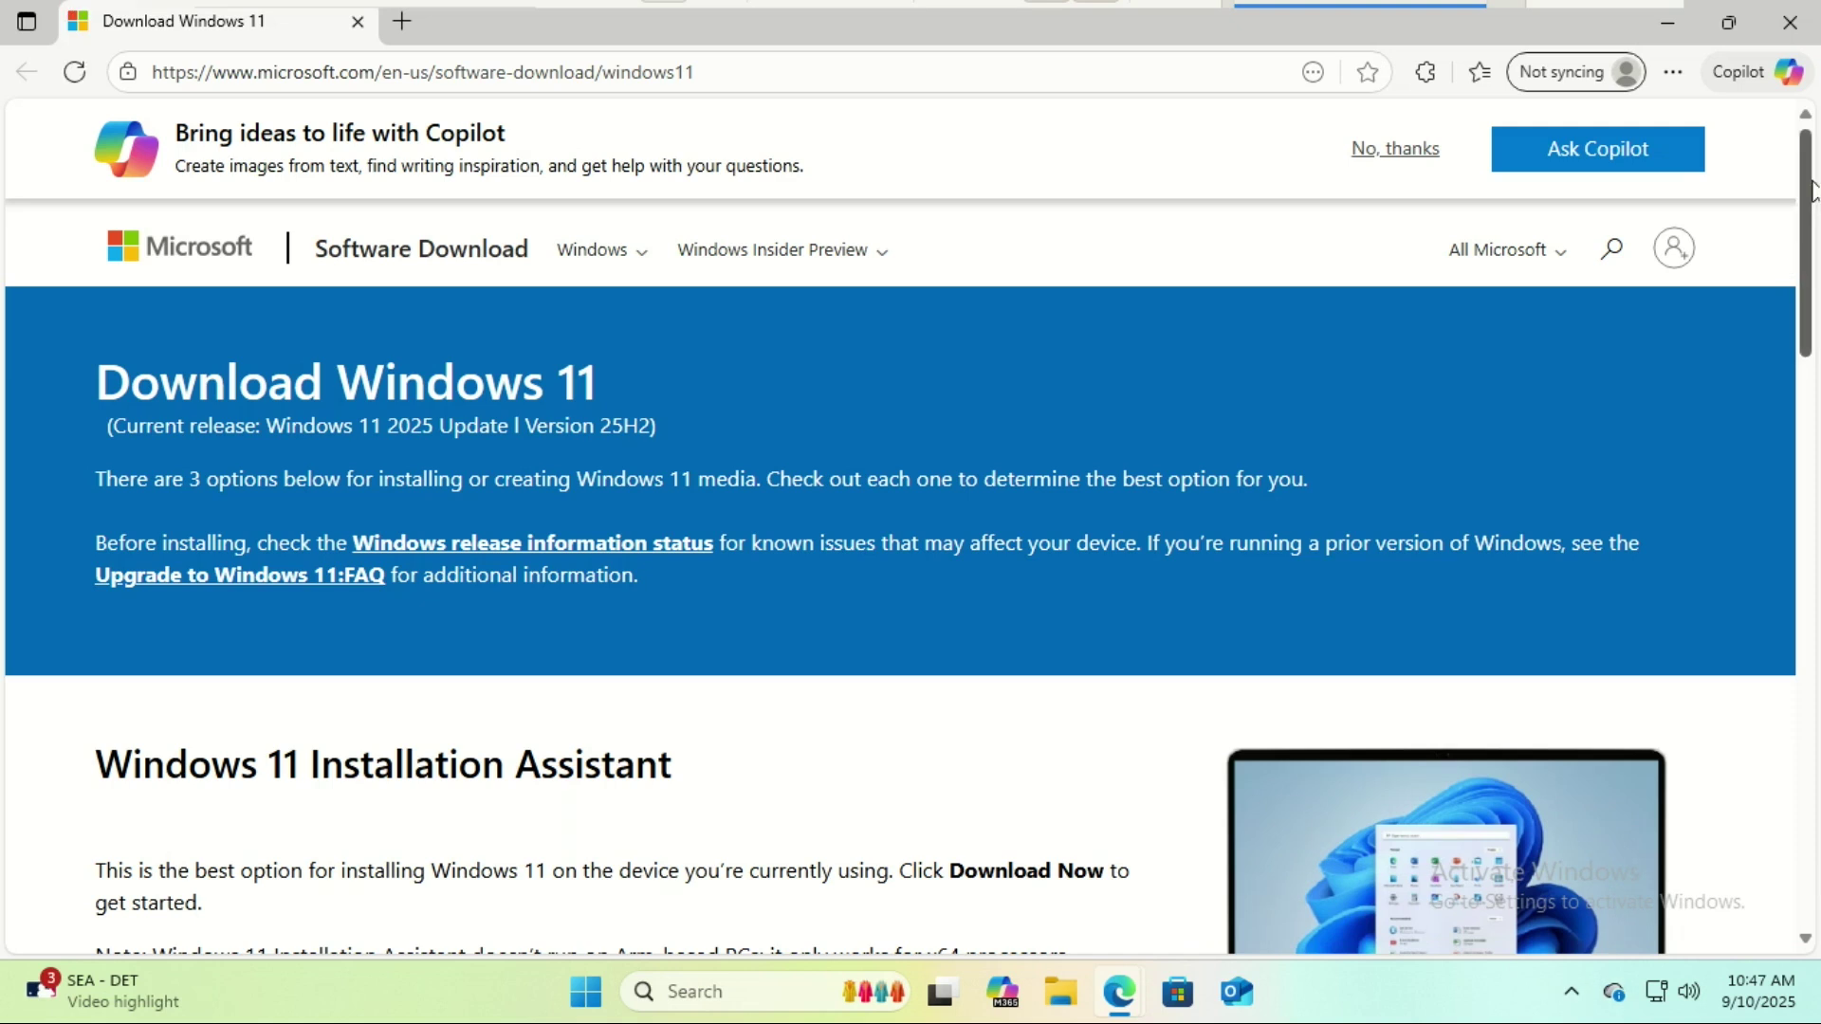
{"action": "left_click_drag", "start_coordinate": [1806, 188], "coordinate": [1788, 282]}
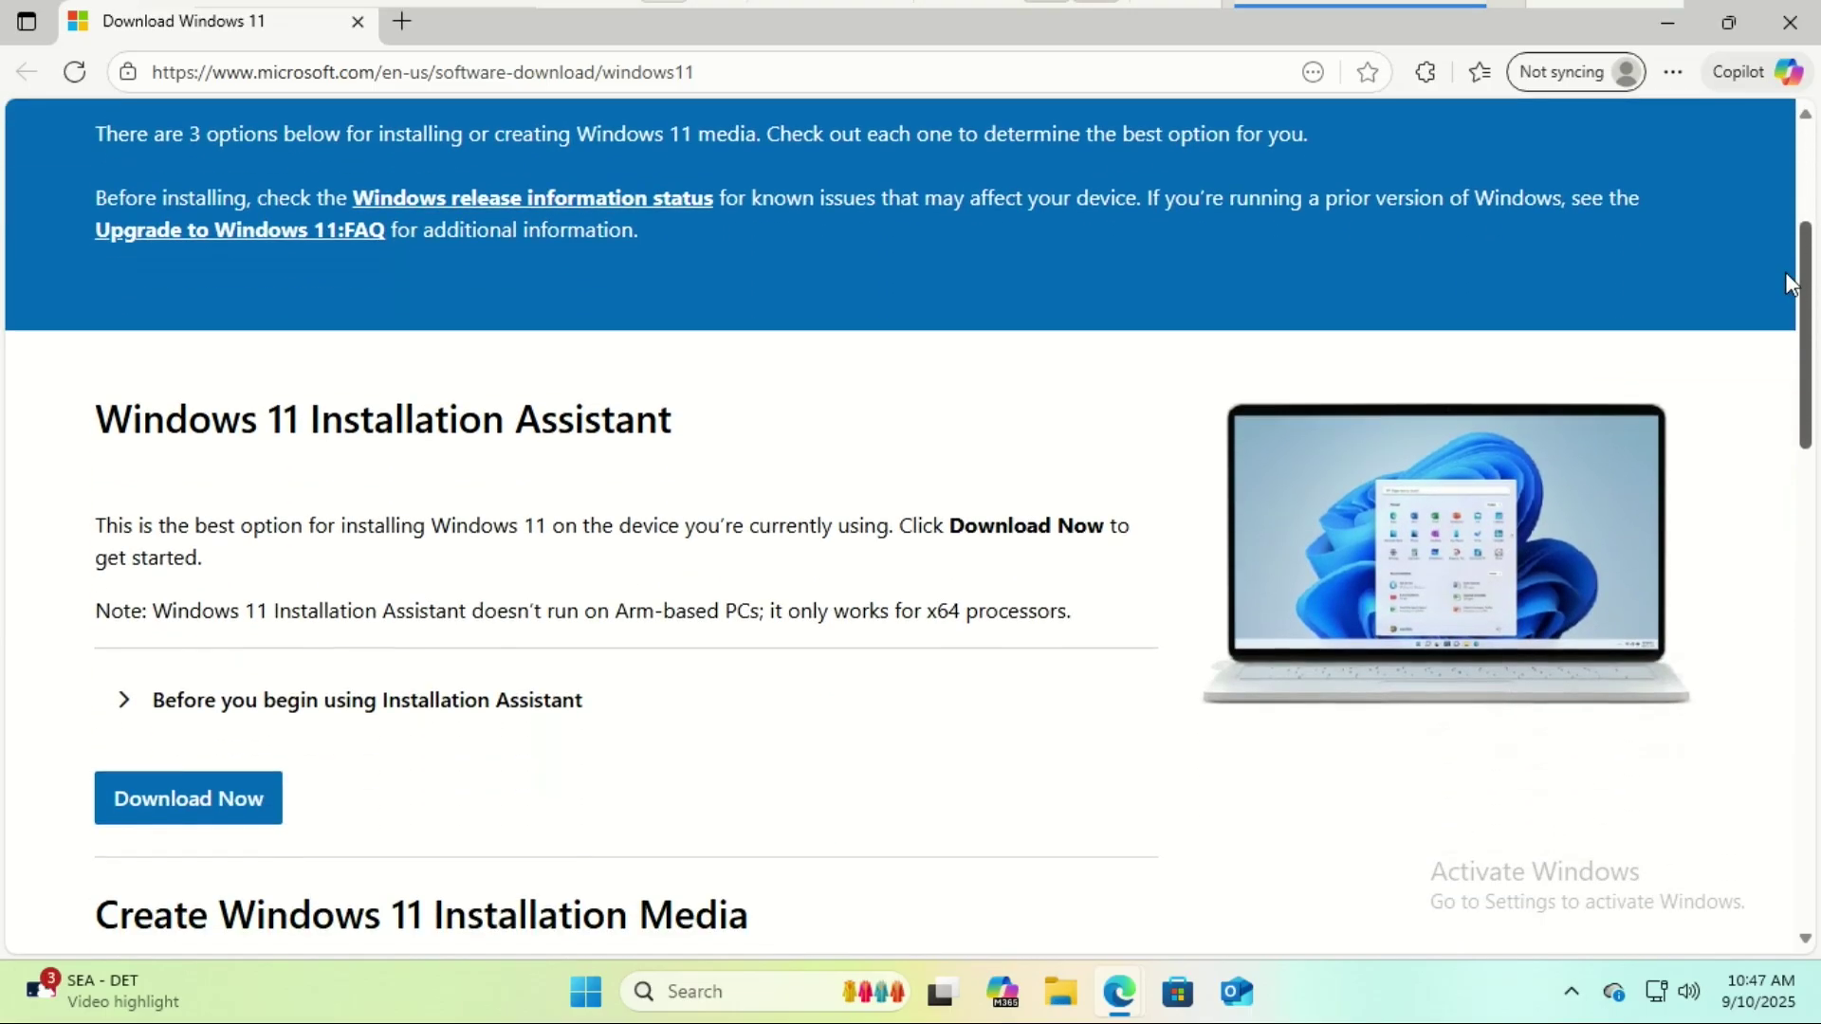
{"action": "left_click_drag", "start_coordinate": [1786, 283], "coordinate": [1789, 333]}
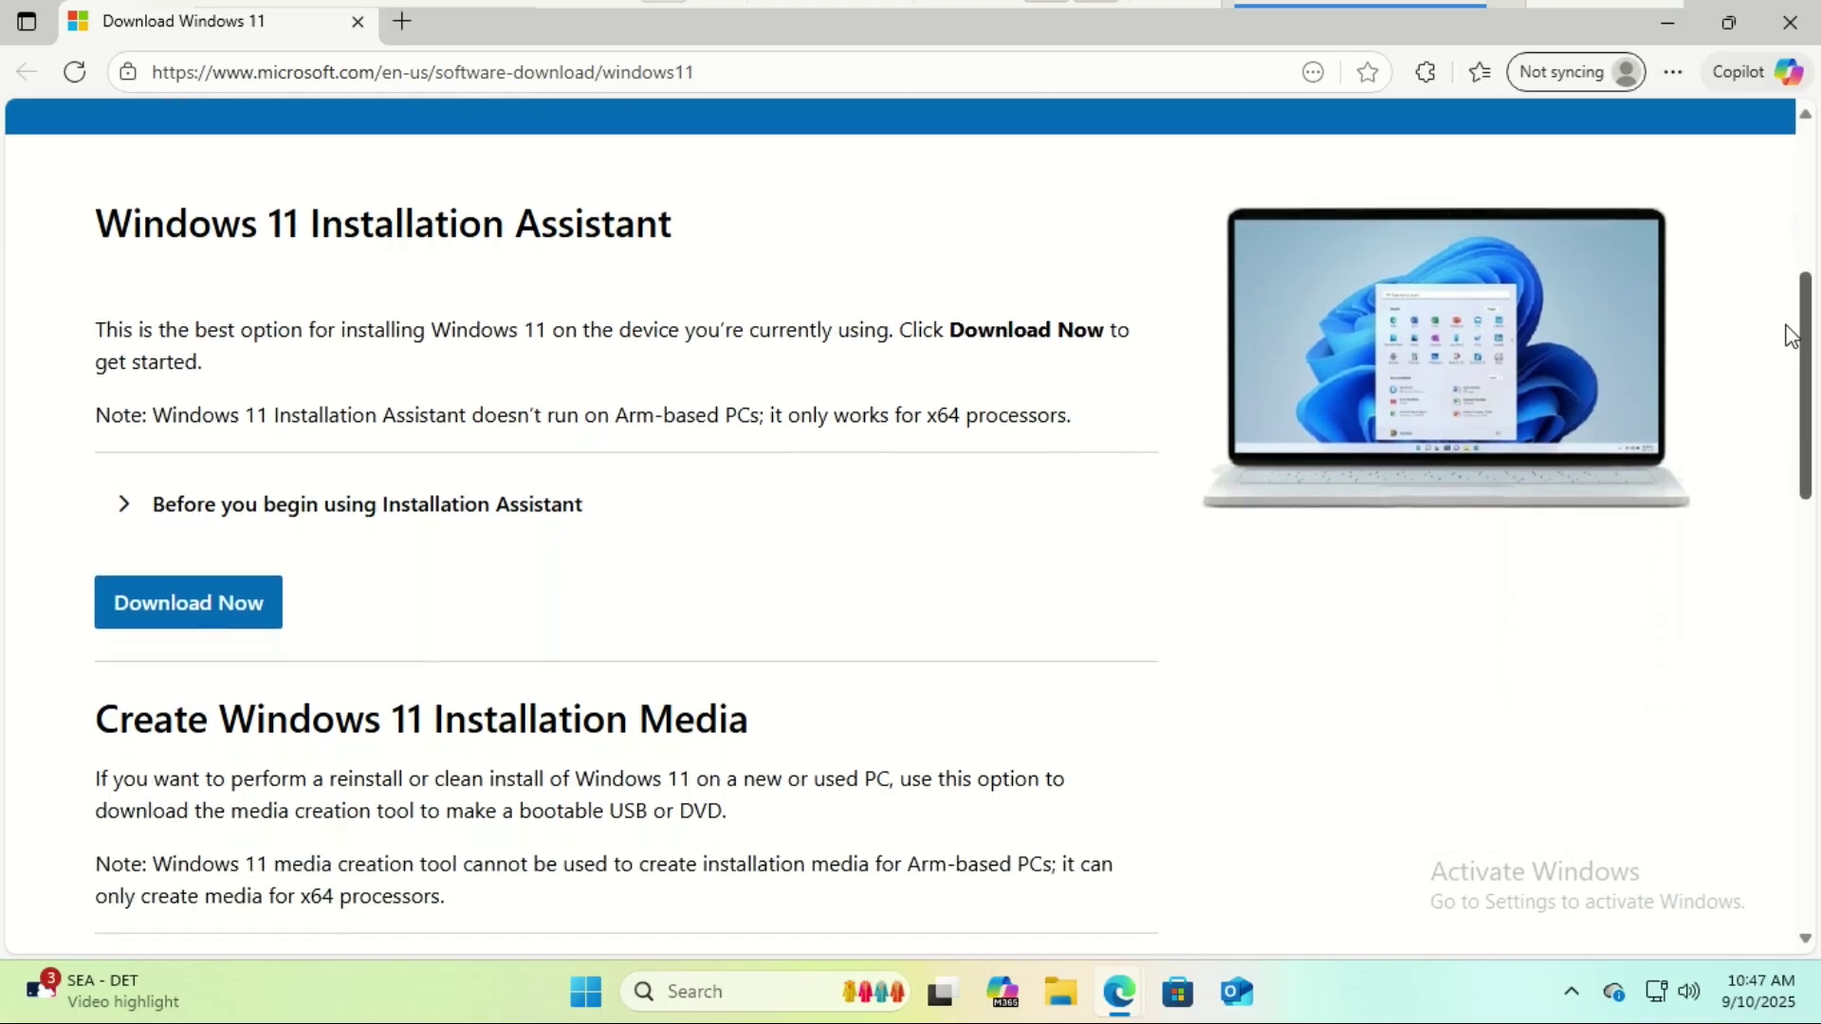
{"action": "left_click_drag", "start_coordinate": [1790, 334], "coordinate": [1794, 483]}
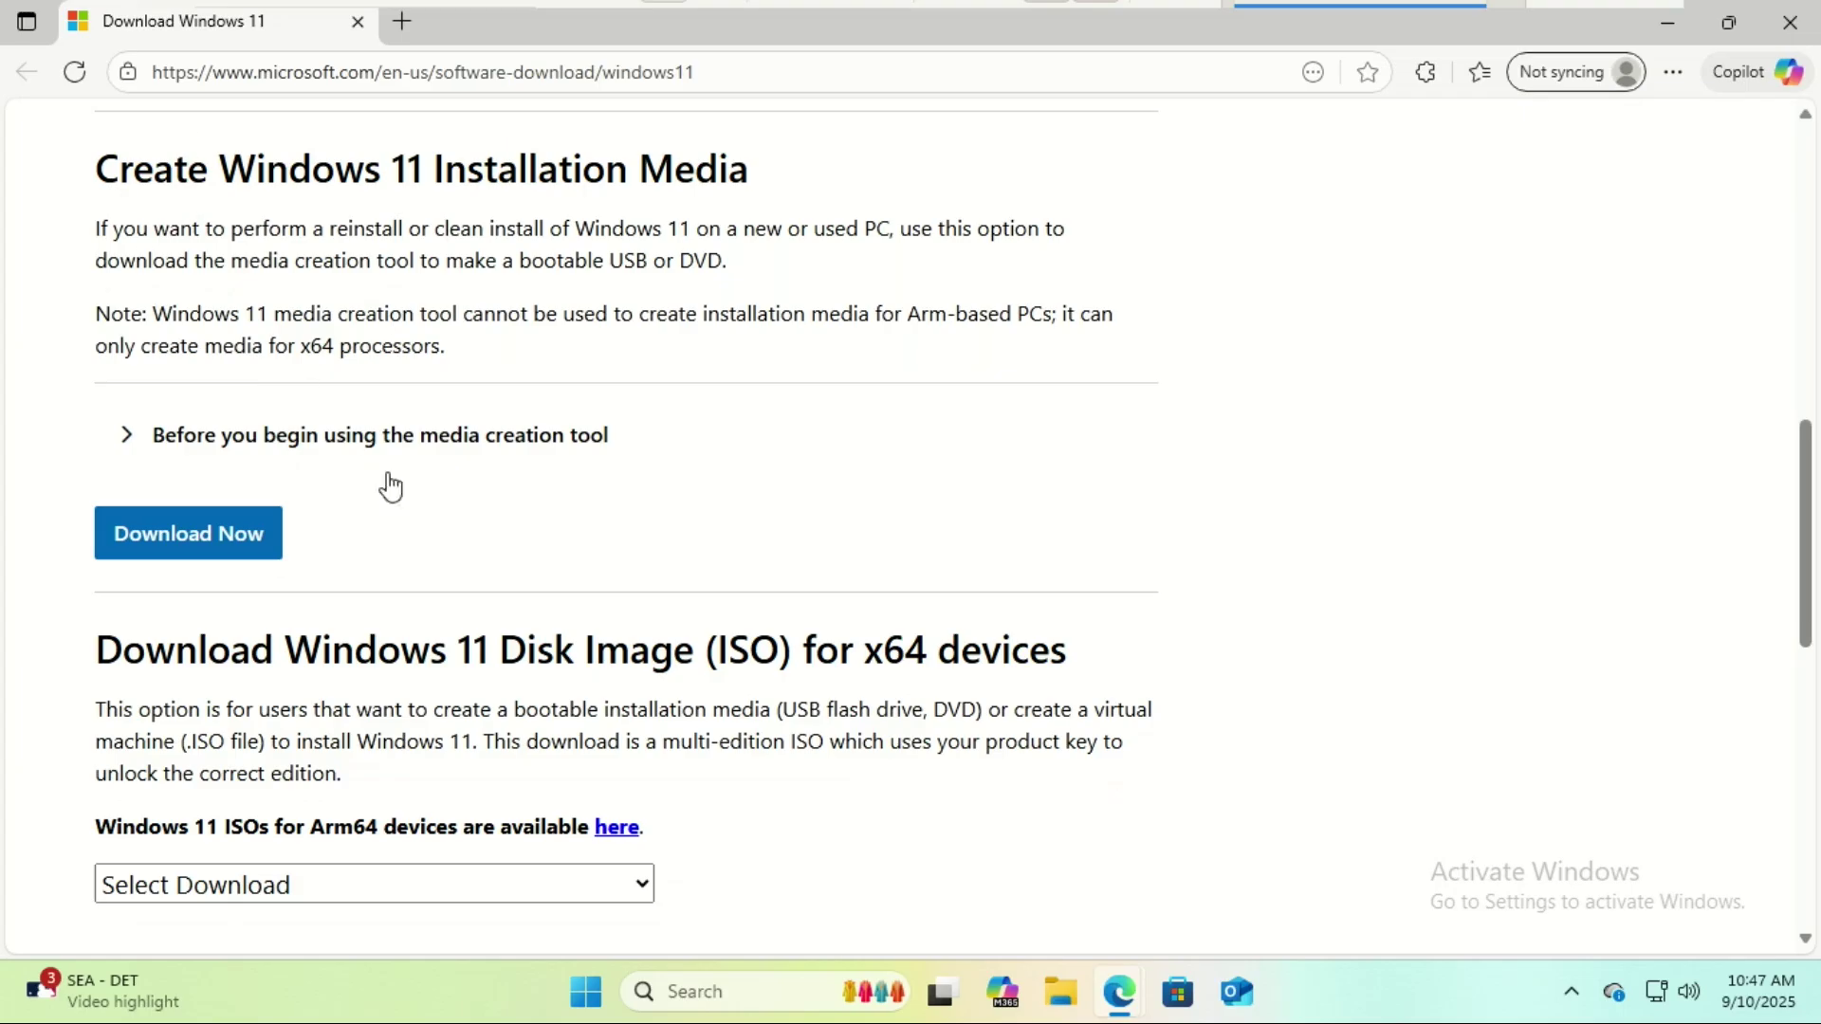
Step: Download MediaCreationTool.exe from the Create Windows 11 Installation Media section
{"action": "left_click", "coordinate": [249, 533]}
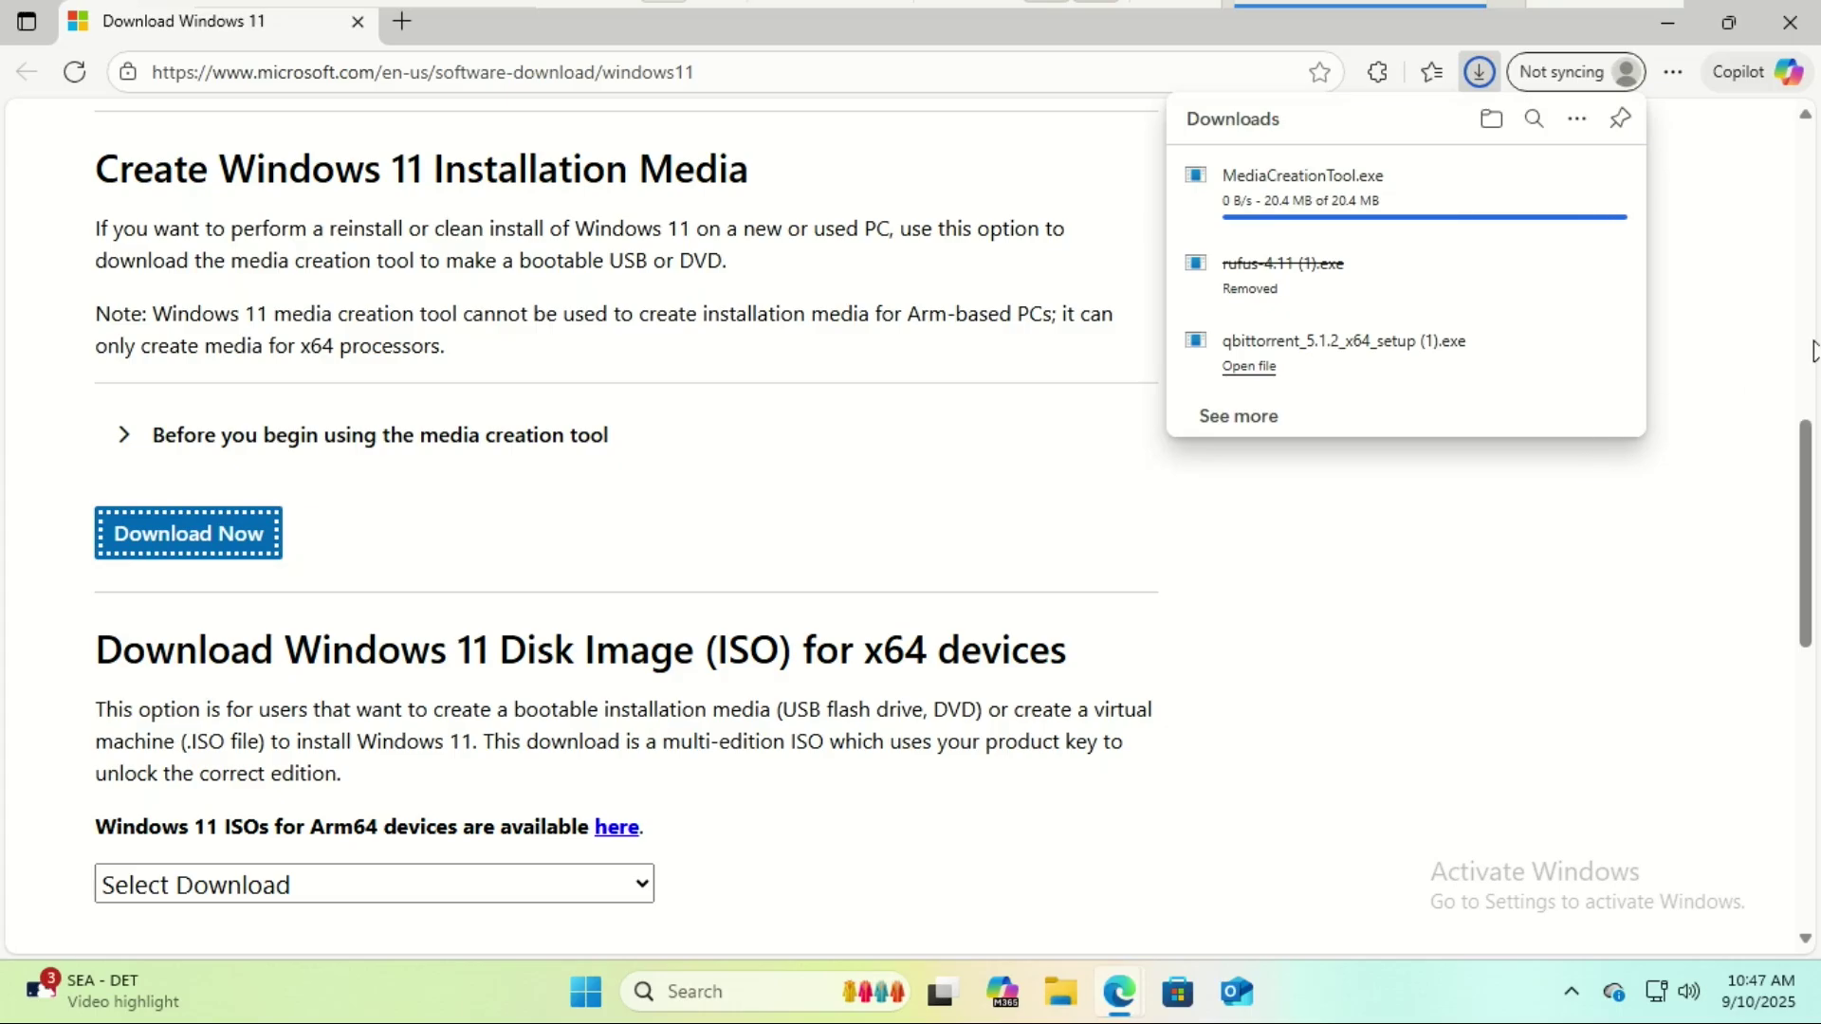
Step: Launch MediaCreationTool from Downloads, granting administrator permission
{"action": "left_click", "coordinate": [1490, 117]}
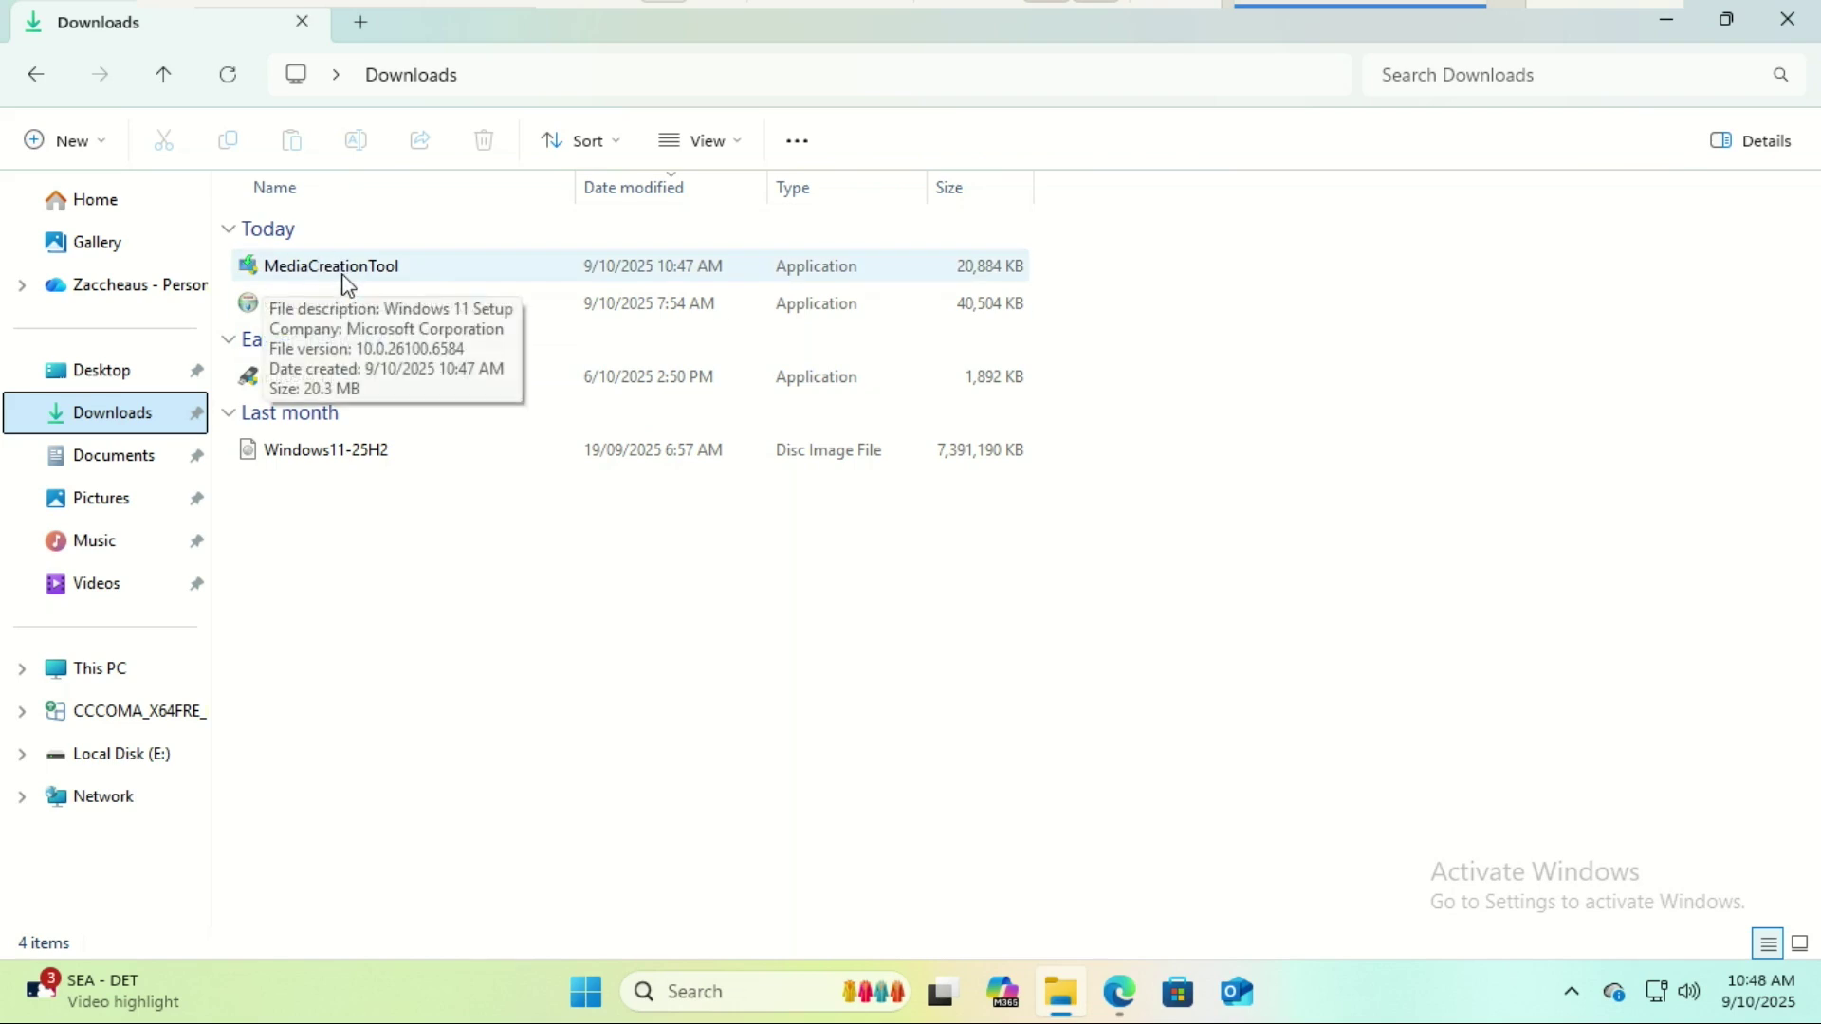
{"action": "double_click", "coordinate": [342, 265]}
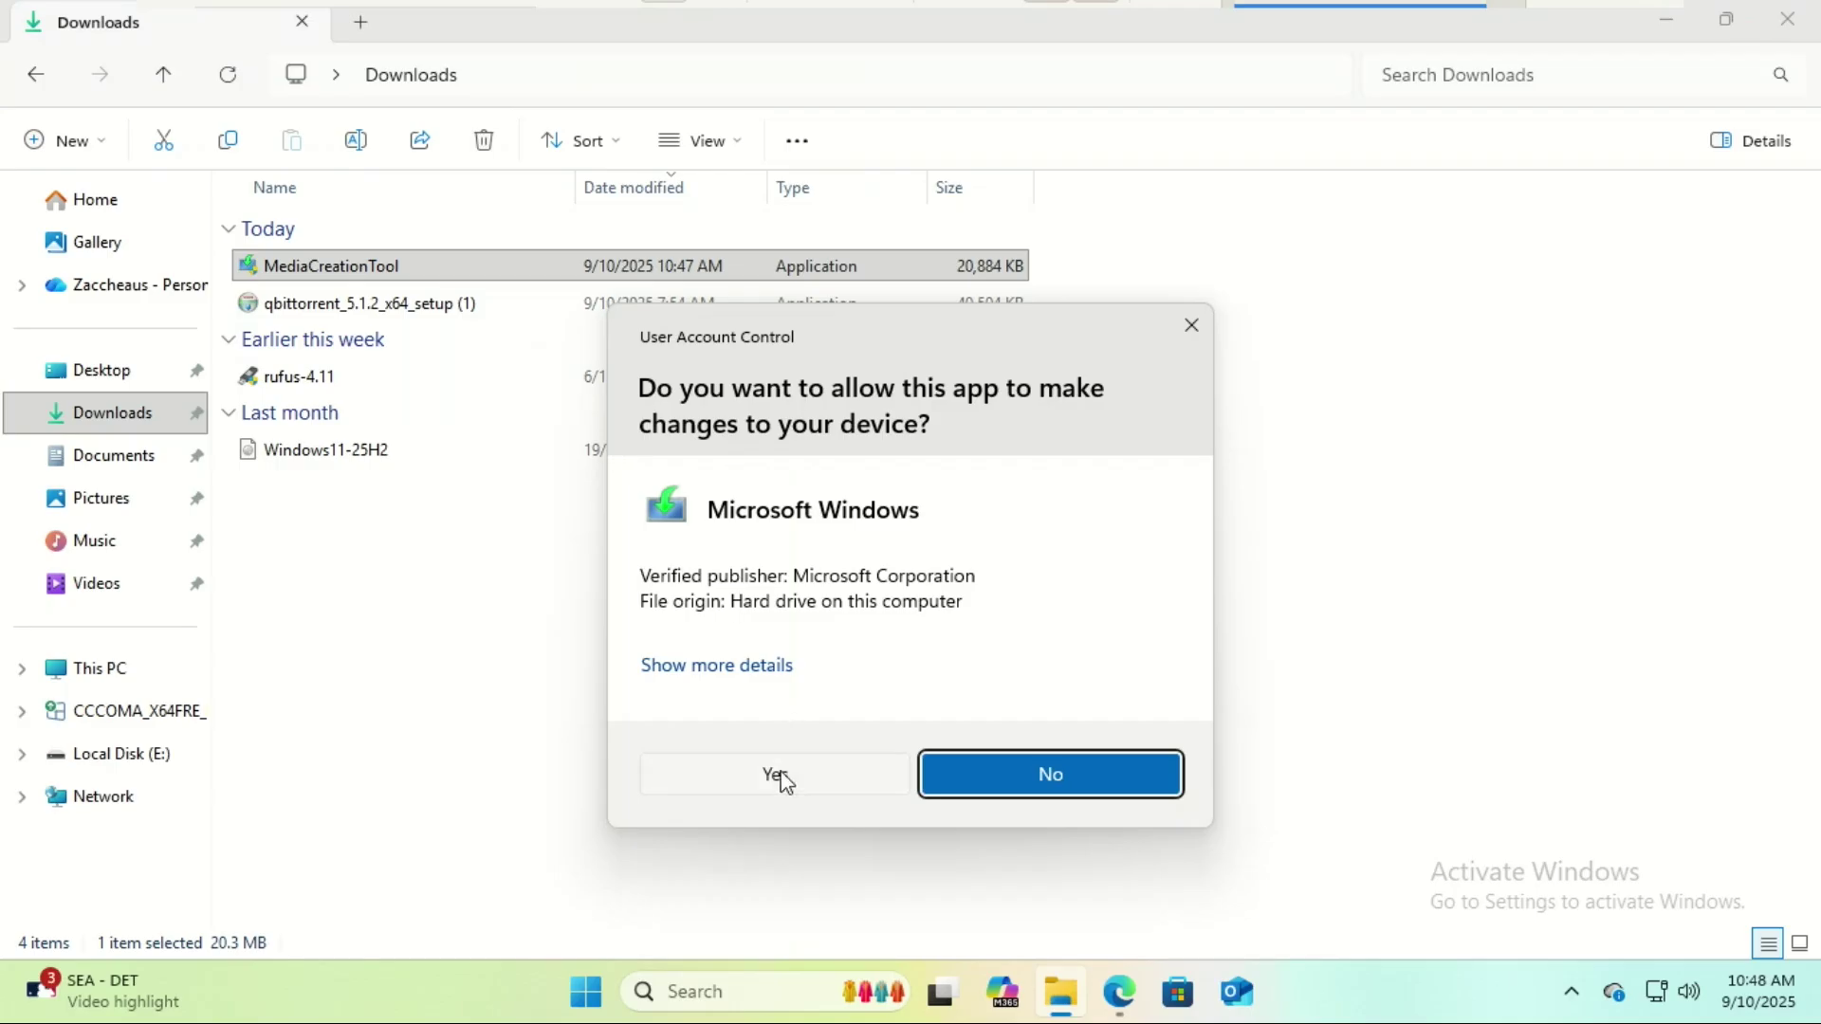
{"action": "left_click", "coordinate": [781, 777]}
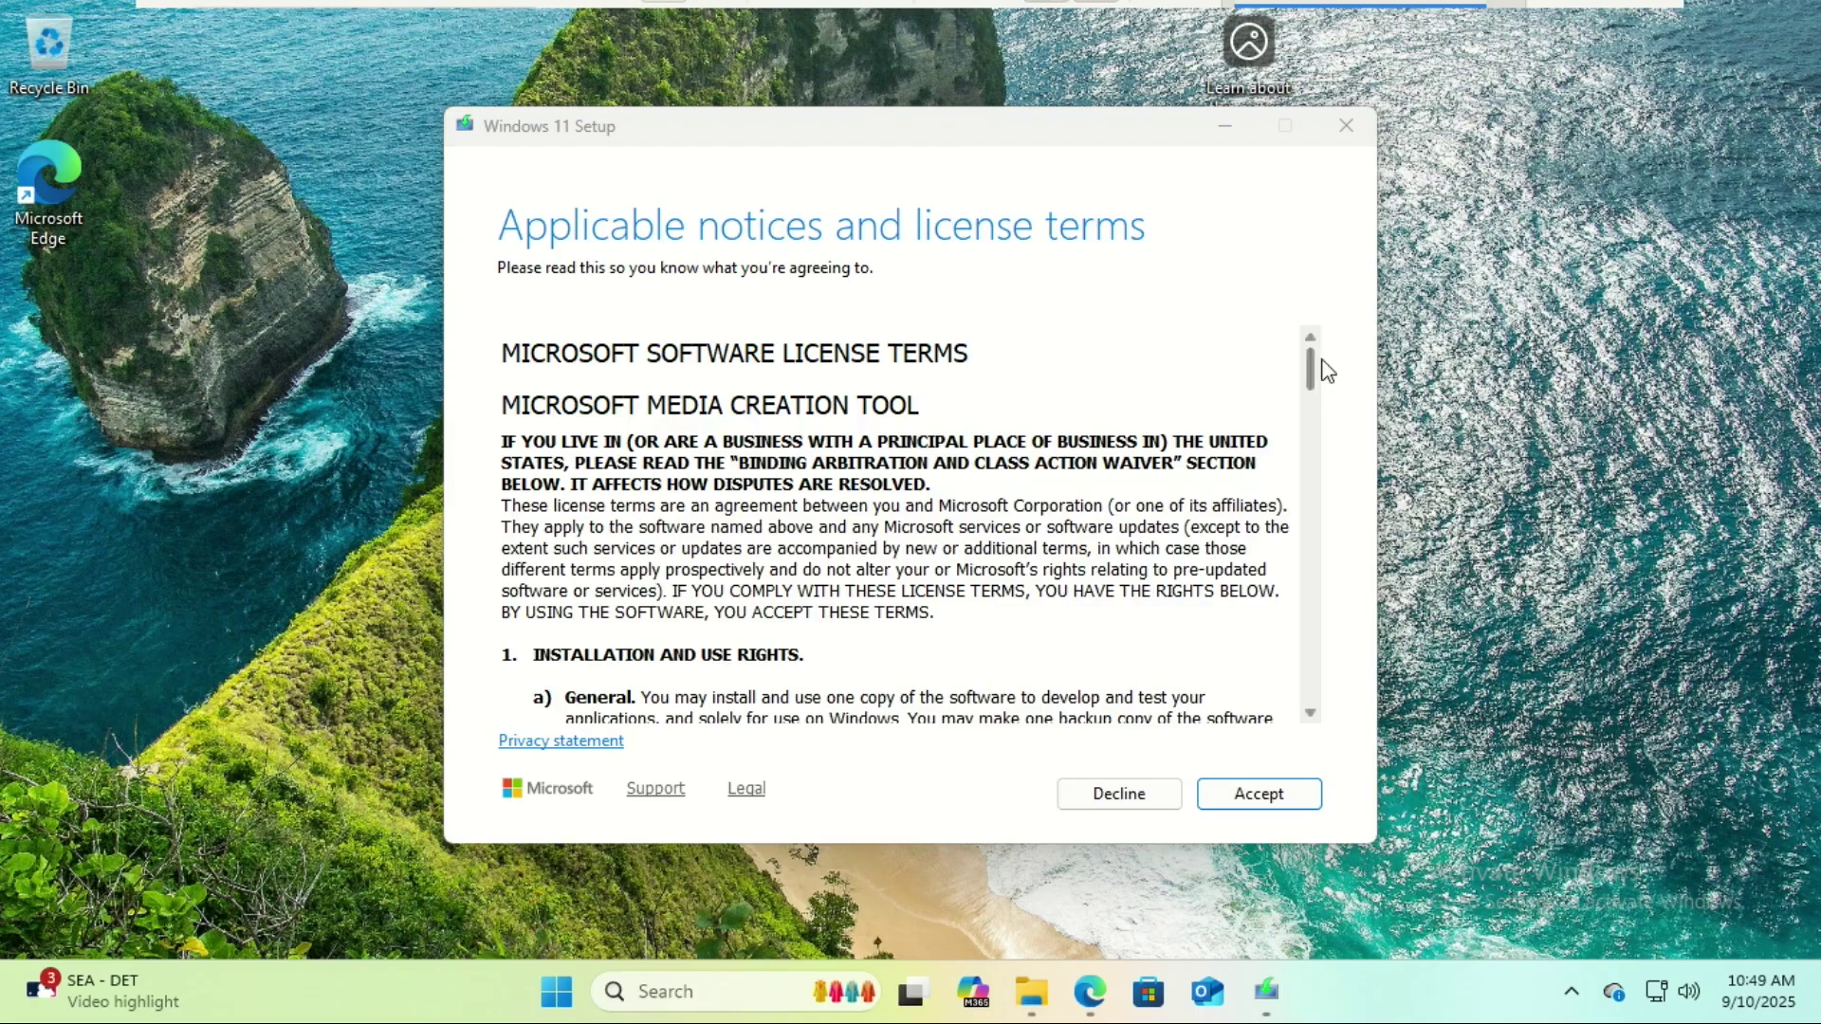
Step: Accept the license terms and keep the recommended language and edition
{"action": "mouse_move", "coordinate": [1311, 365]}
{"action": "left_mouse_down"}
{"action": "mouse_move", "coordinate": [1352, 619]}
{"action": "mouse_move", "coordinate": [1323, 341]}
{"action": "left_mouse_up"}
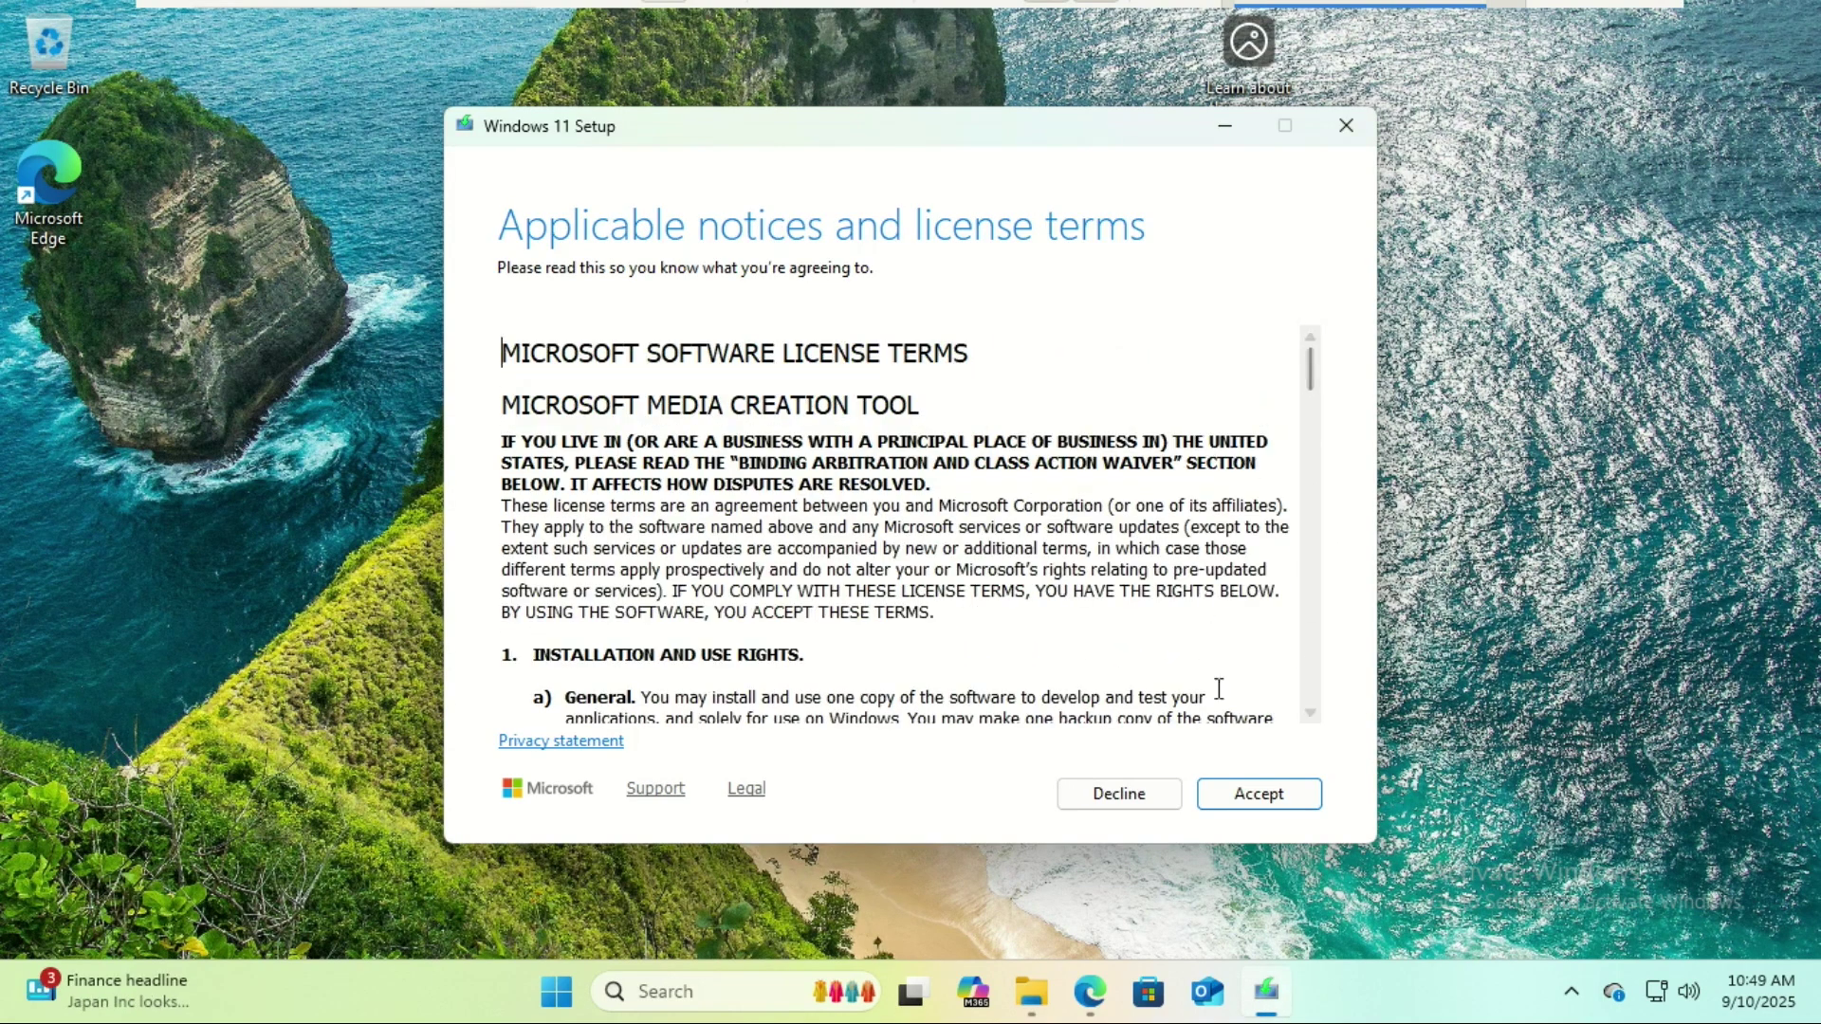
{"action": "left_click", "coordinate": [1257, 800]}
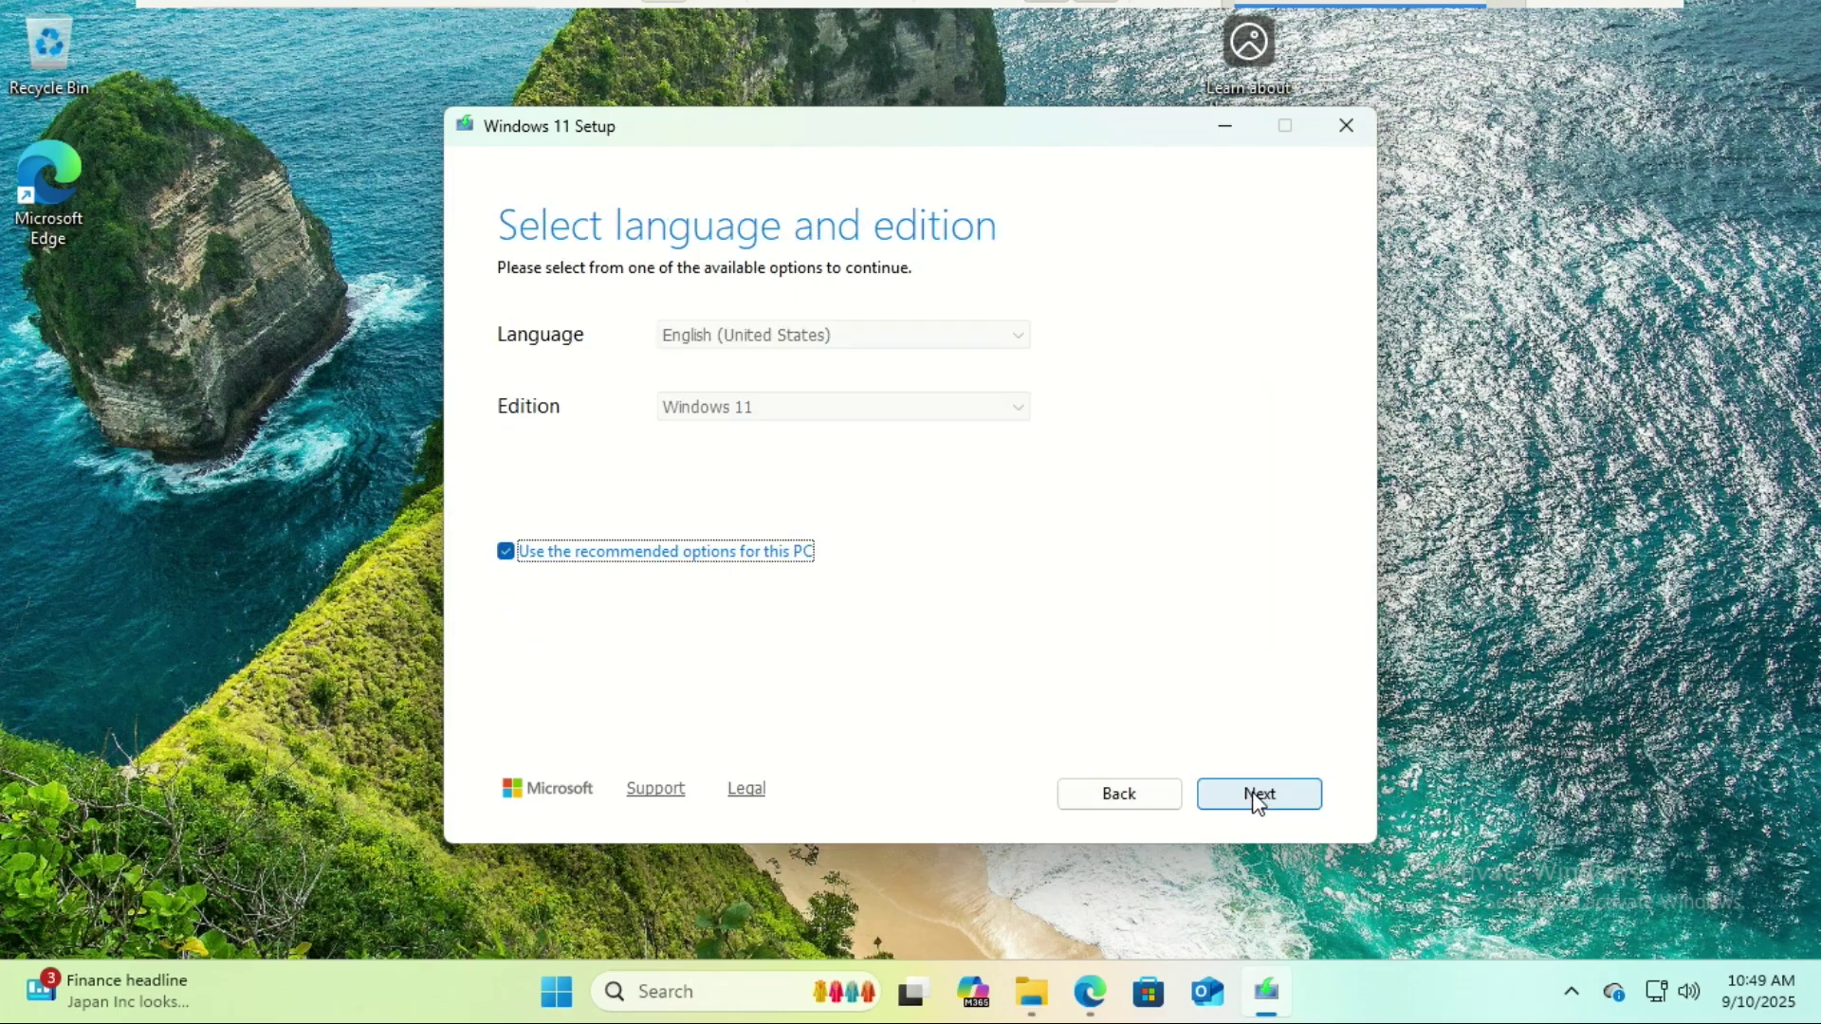
{"action": "left_click", "coordinate": [1257, 795]}
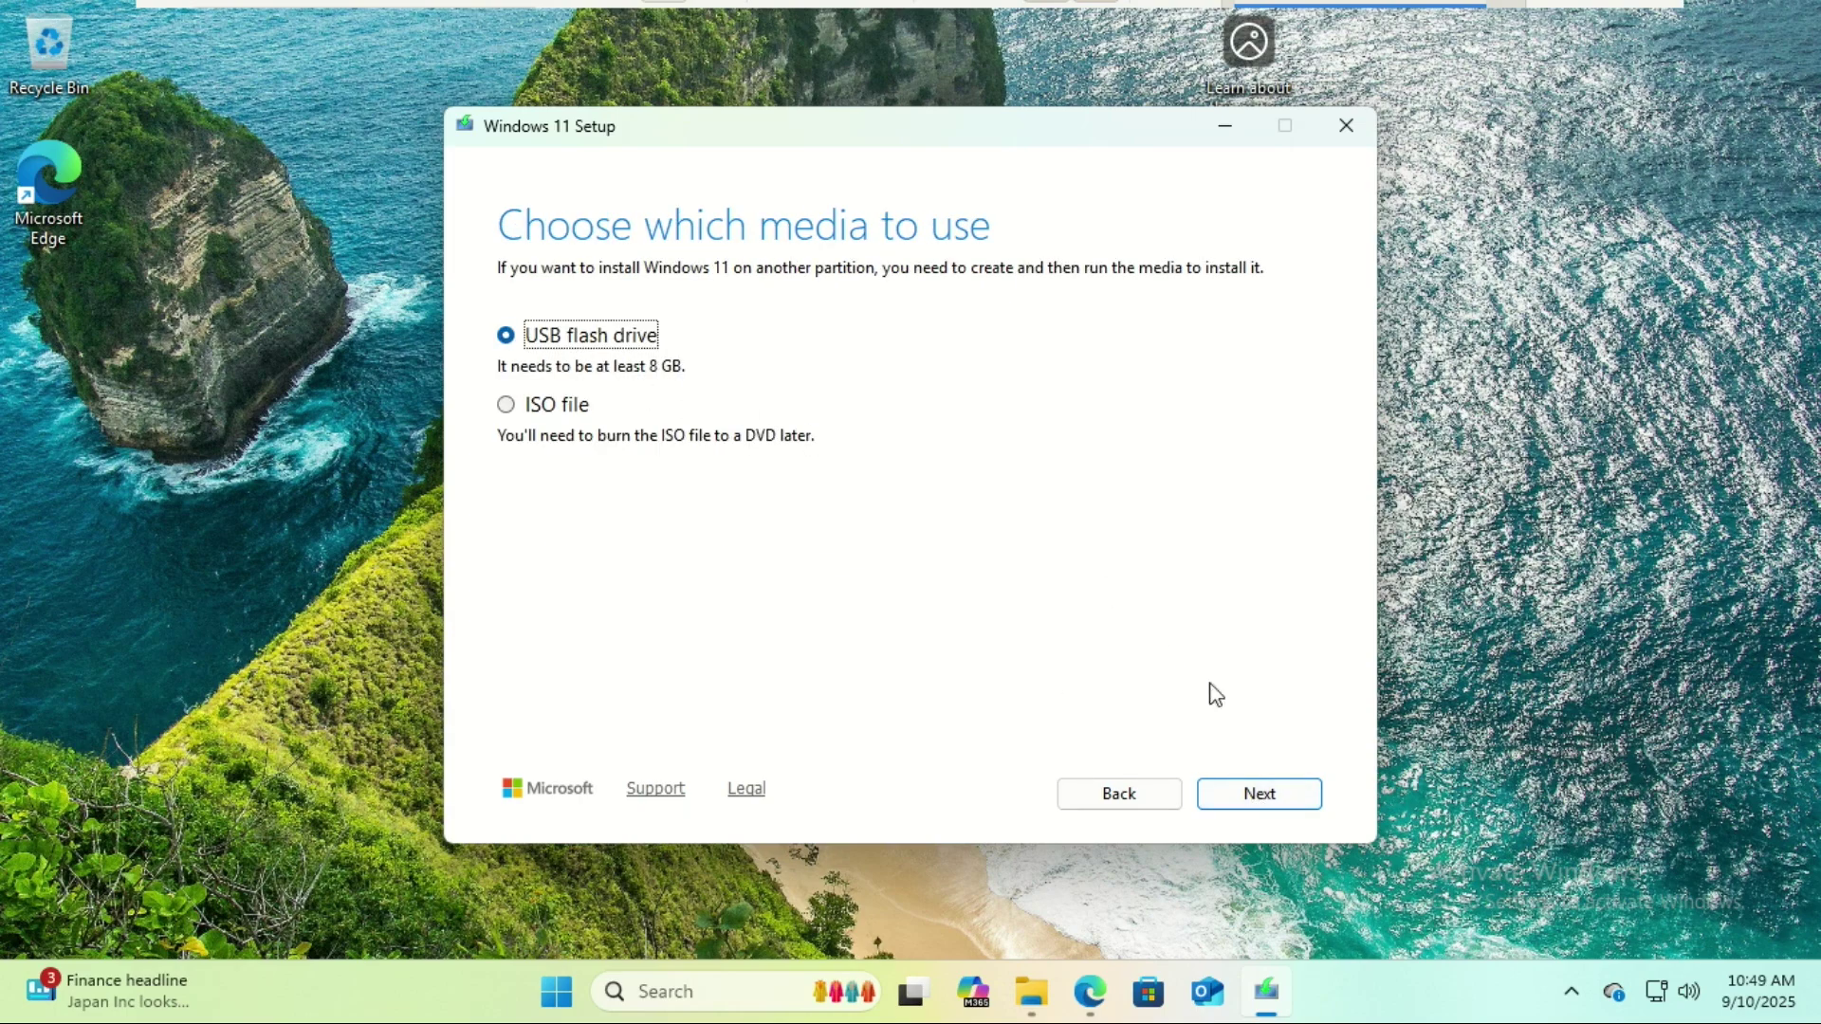
Step: Choose USB flash drive media with drive F: as the target
{"action": "left_click", "coordinate": [1287, 795]}
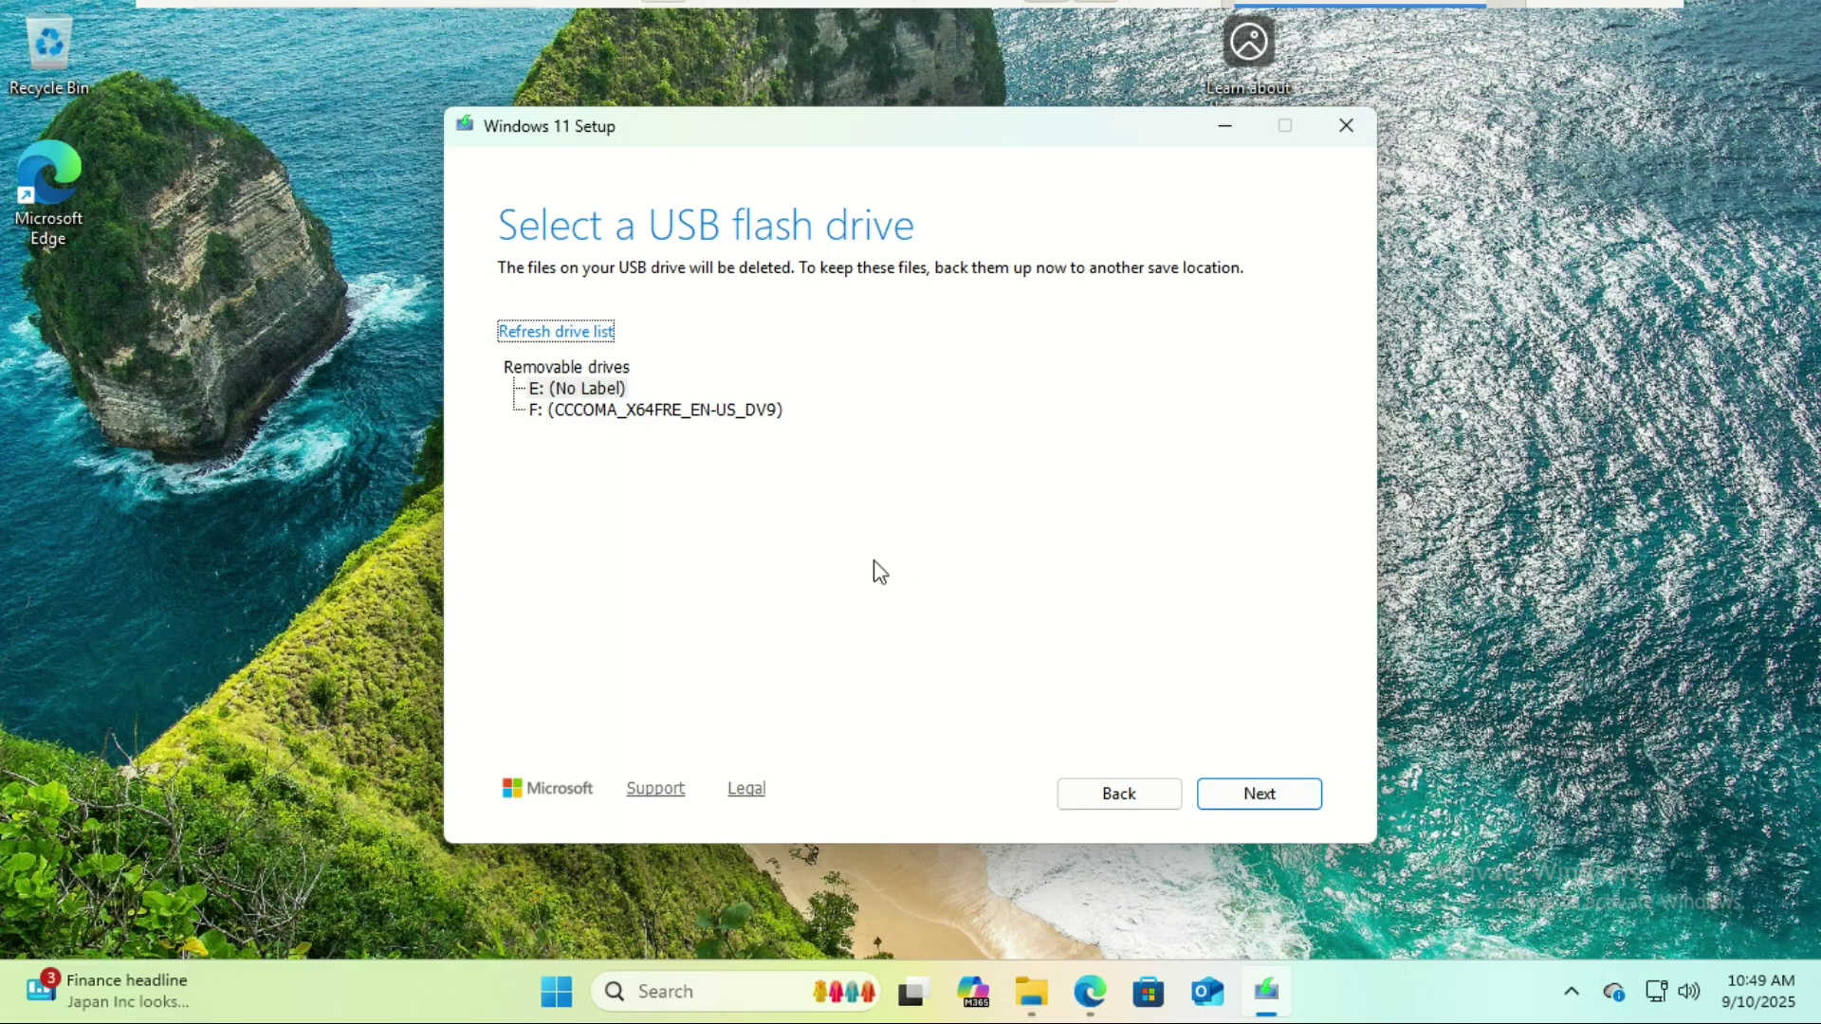
{"action": "left_click", "coordinate": [658, 412]}
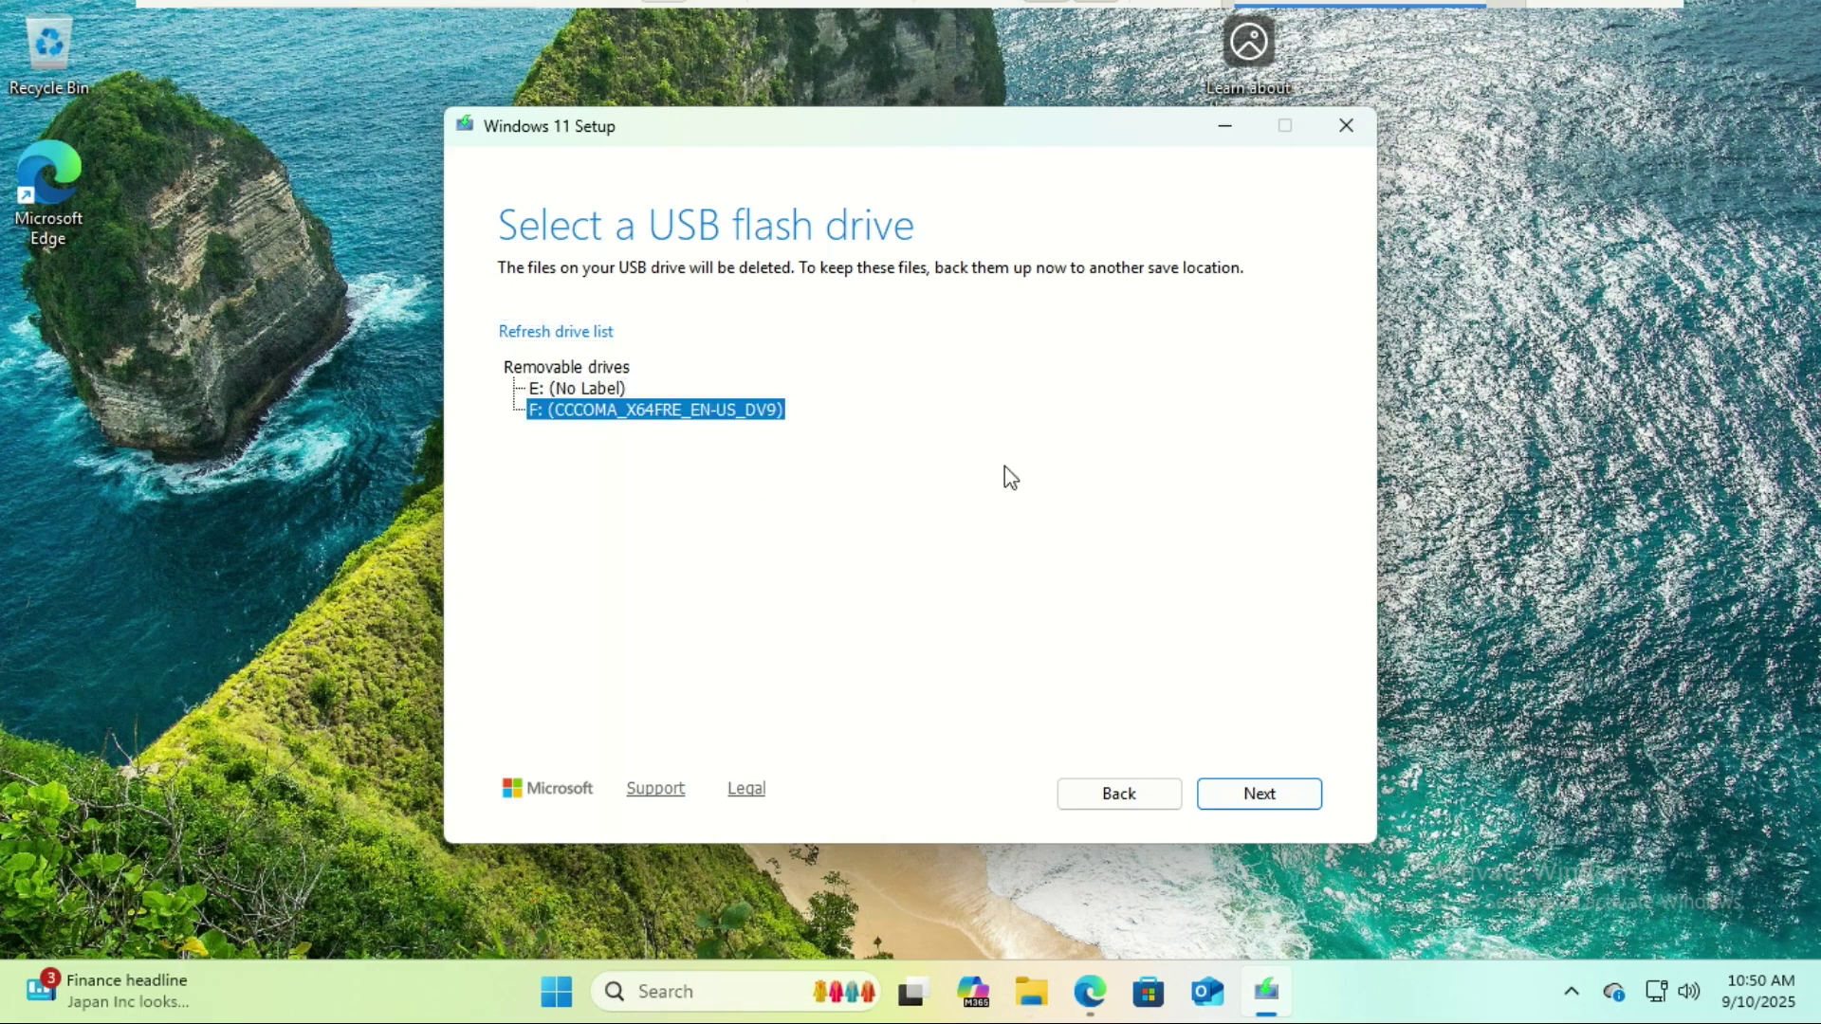
{"action": "left_click", "coordinate": [1278, 796]}
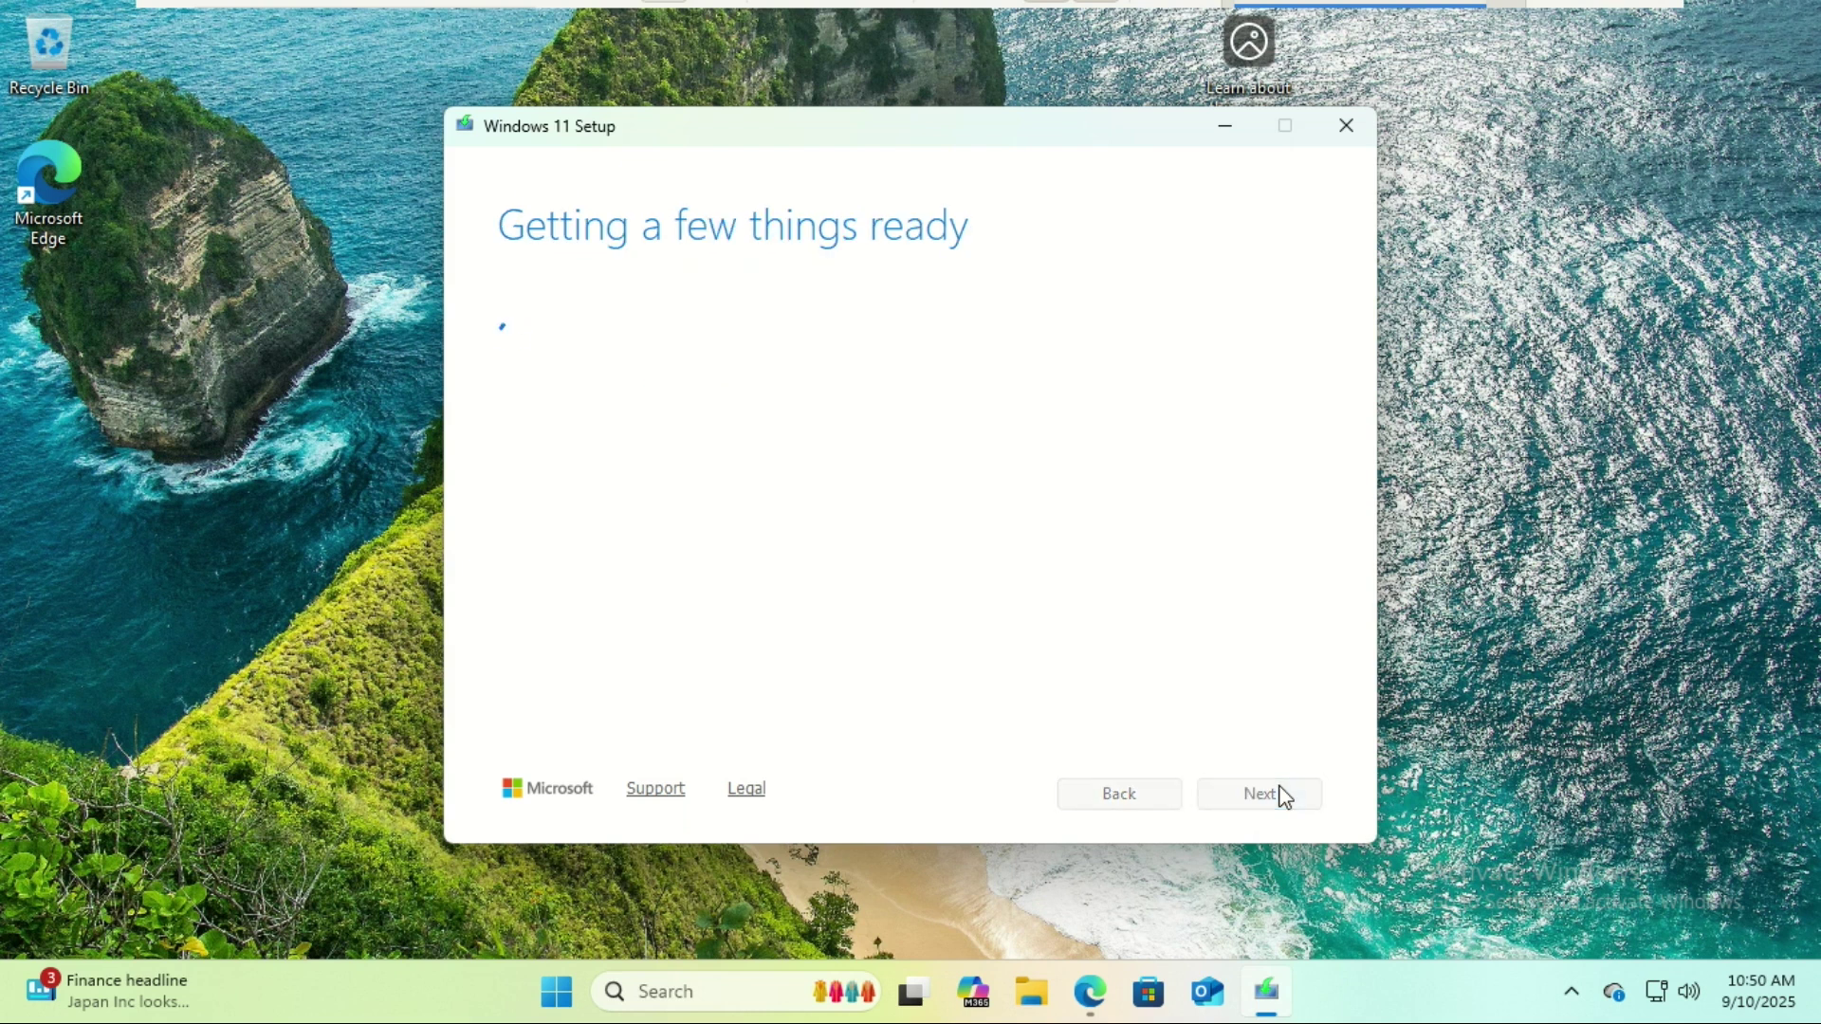